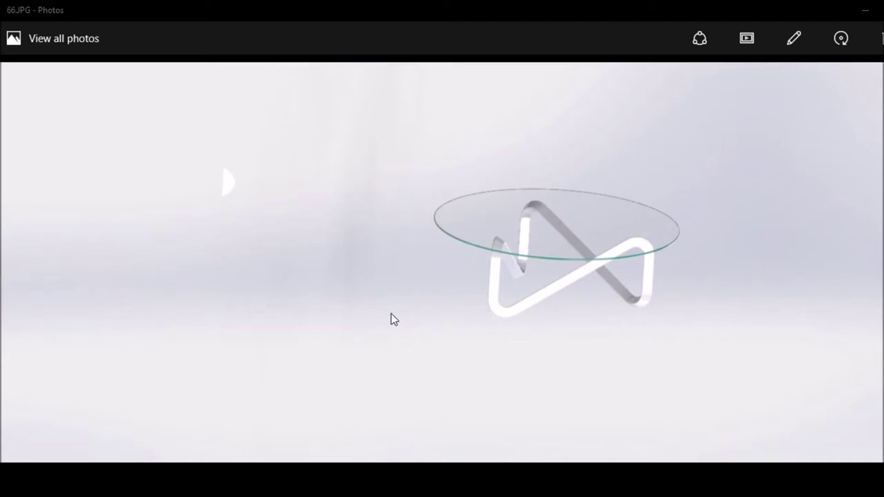
Switch from the reference image to SOLIDWORKS and look over the finished glass-top table in Part5.
mouse_move(220, 495)
left_click(190, 464)
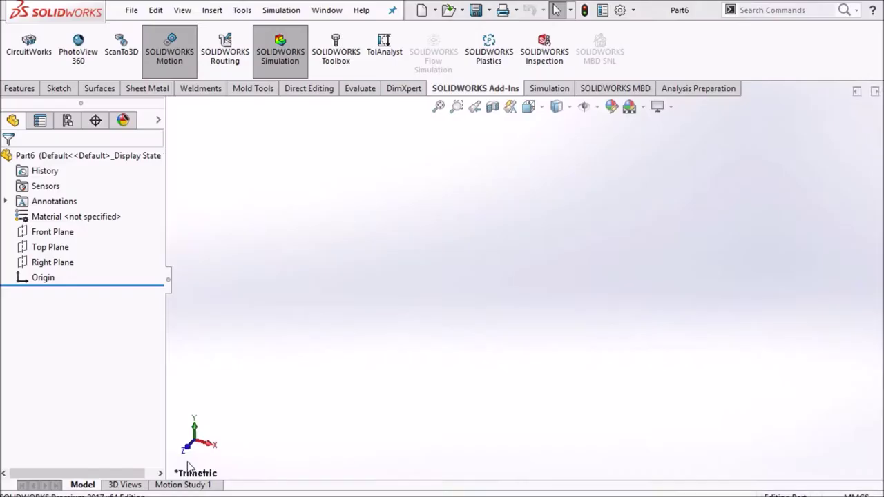
middle_click_drag(387, 336, 489, 253)
left_click(675, 201)
left_click(819, 258)
double_click(5, 370)
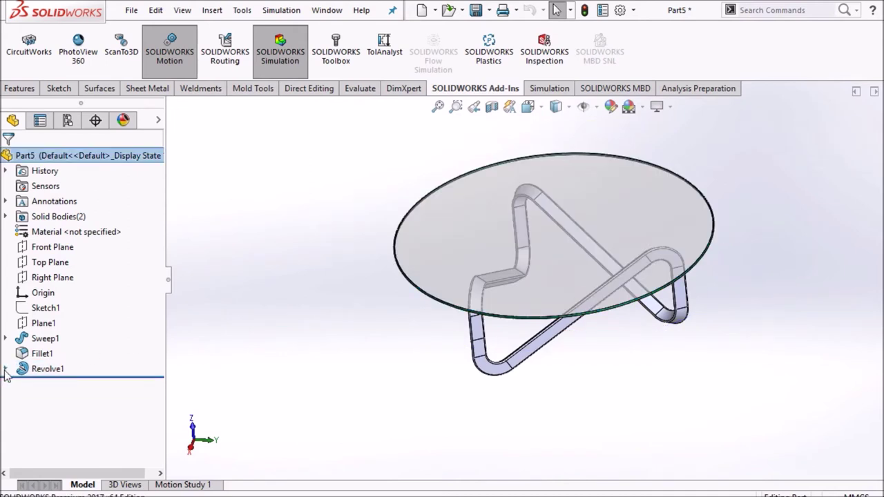
Play Motion Study 1 of the finished table to view it from all sides, and return to the empty part Part6.
left_click(182, 485)
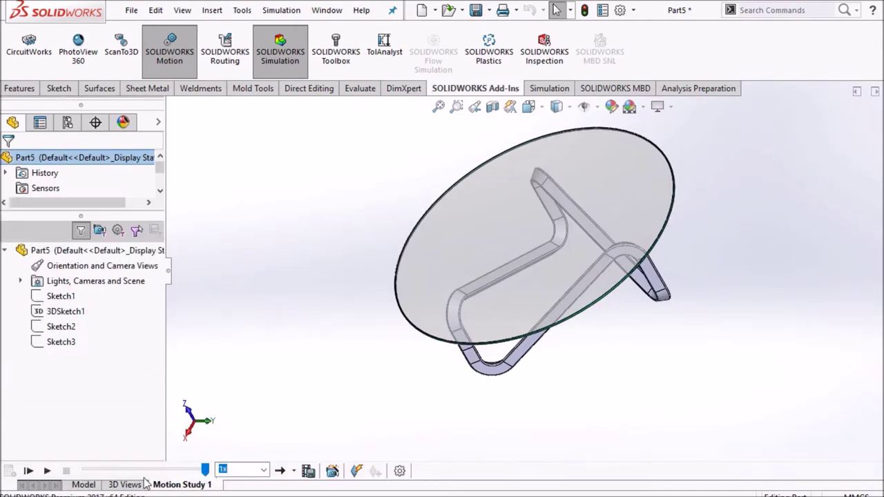
left_click(48, 471)
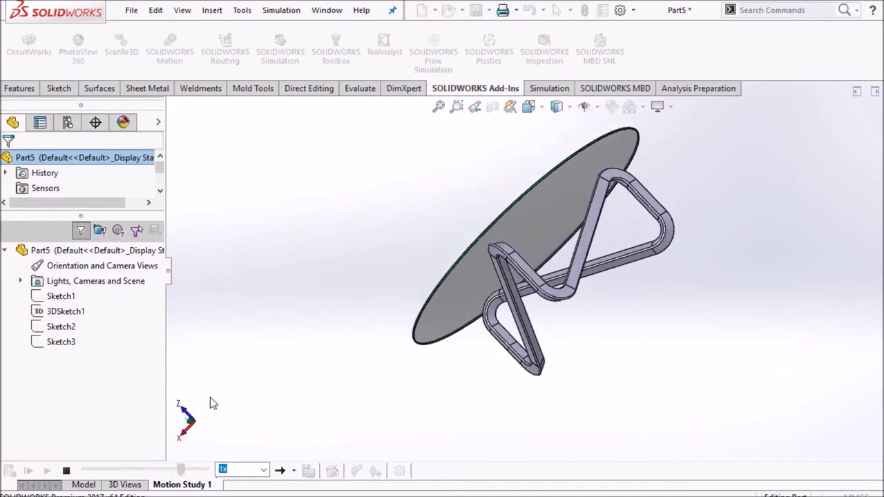
middle_click_drag(333, 319, 369, 275)
left_click(288, 470)
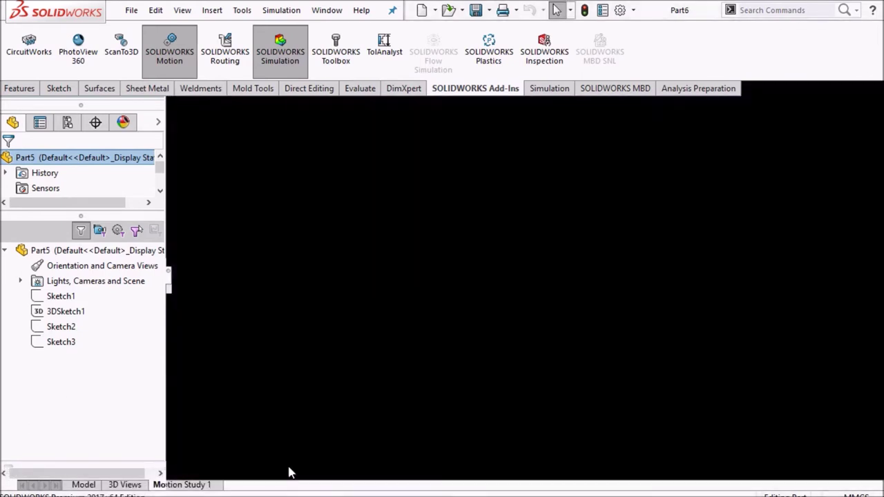
Start a sketch on the Front Plane and draw a vertical line about 78 mm long upward from the origin.
left_click(59, 88)
left_click(42, 233)
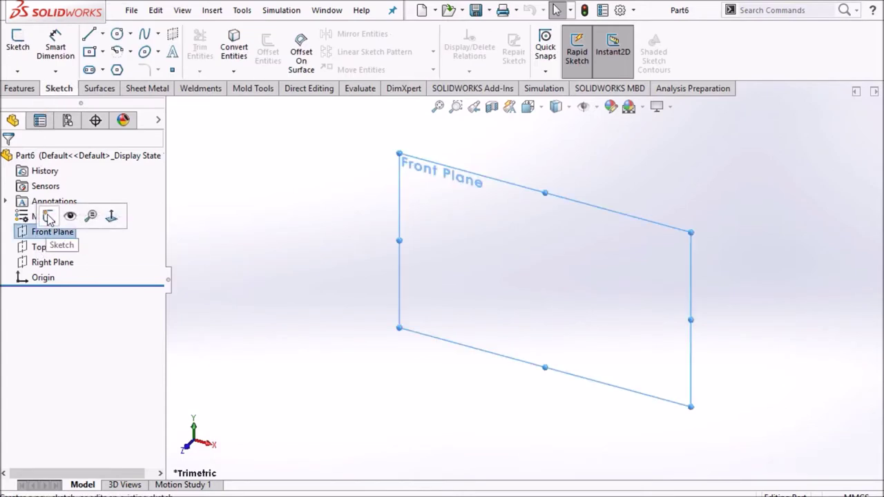
left_click(48, 218)
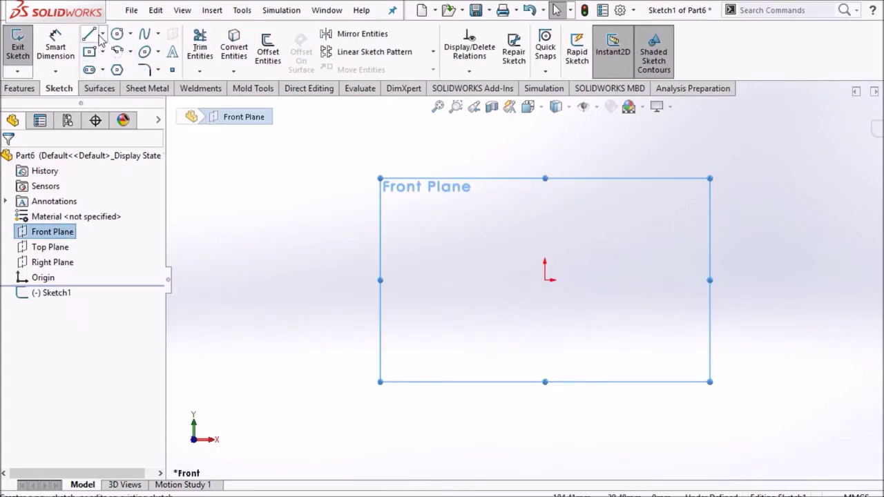
left_click(102, 34)
left_click(107, 53)
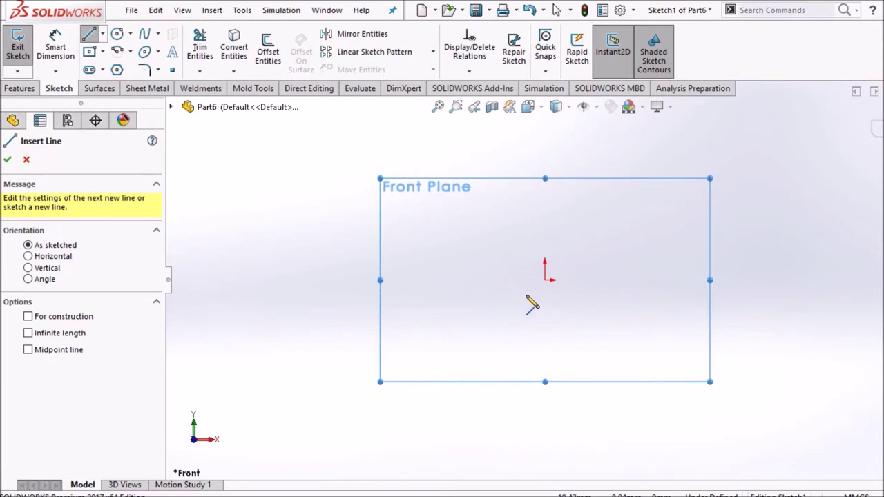
left_click(546, 279)
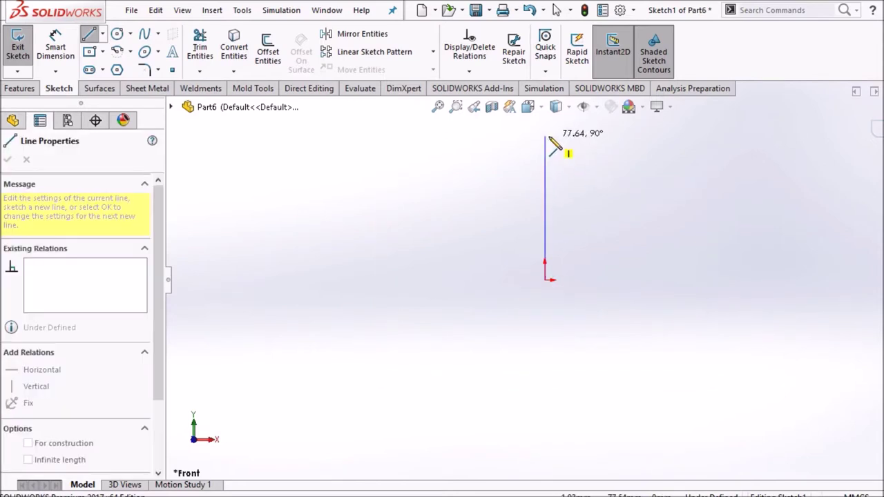
left_click(545, 136)
right_click(585, 152)
left_click(607, 161)
Convert the vertical line to construction geometry.
left_click(545, 176)
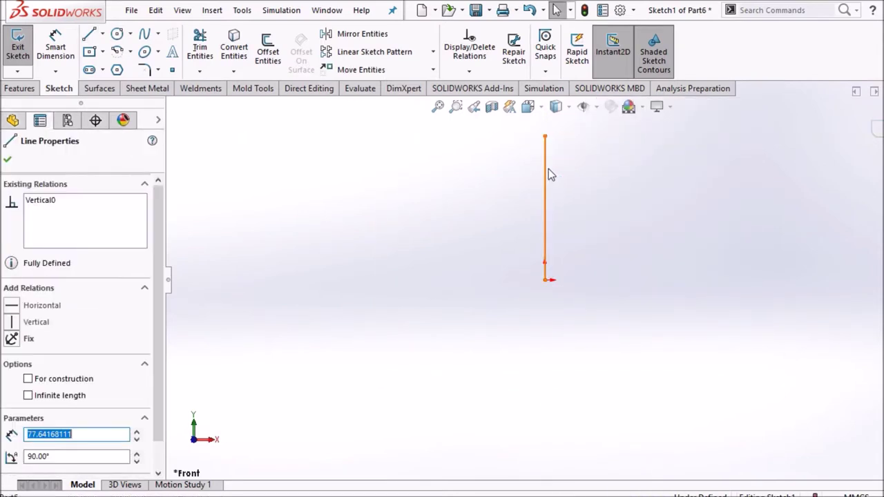
left_click(611, 130)
left_click(445, 200)
Draw two centerlines about 75 mm long from the origin, one sloping down to the left and one down to the right.
left_click(102, 34)
left_click(123, 67)
left_click(545, 280)
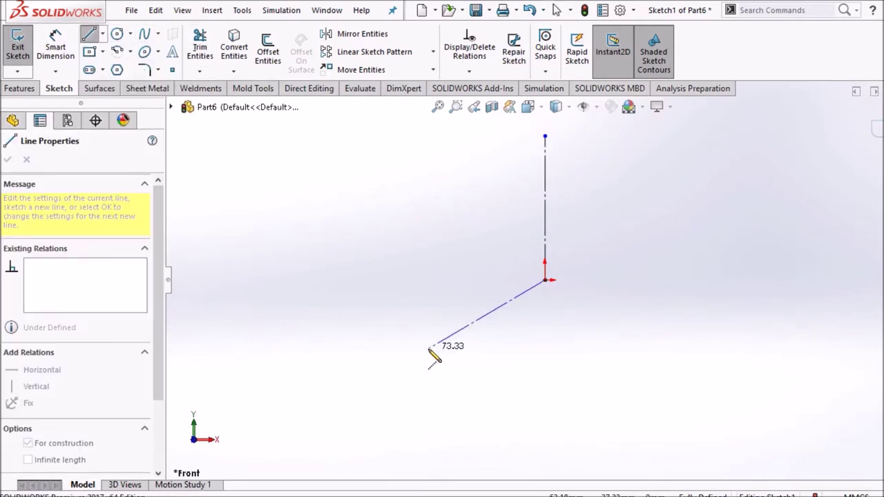
key("Escape")
left_click(103, 34)
left_click(123, 67)
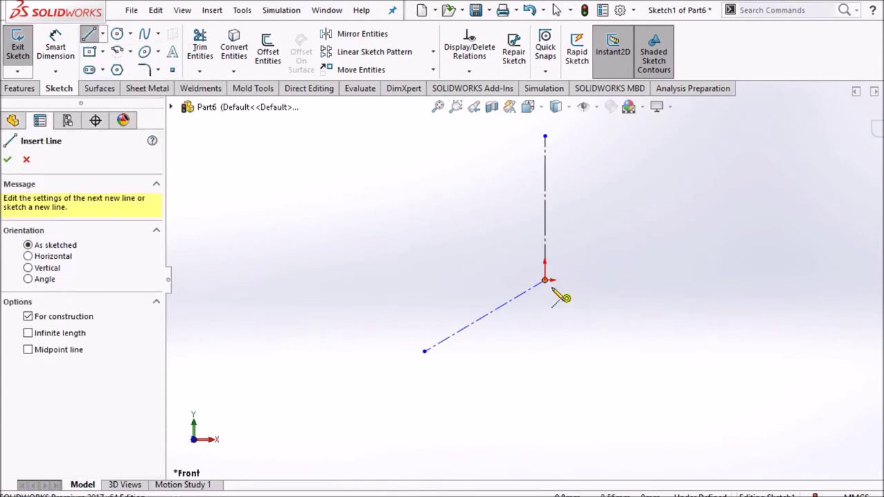
left_click(545, 280)
left_click(659, 352)
right_click(675, 252)
left_click(687, 263)
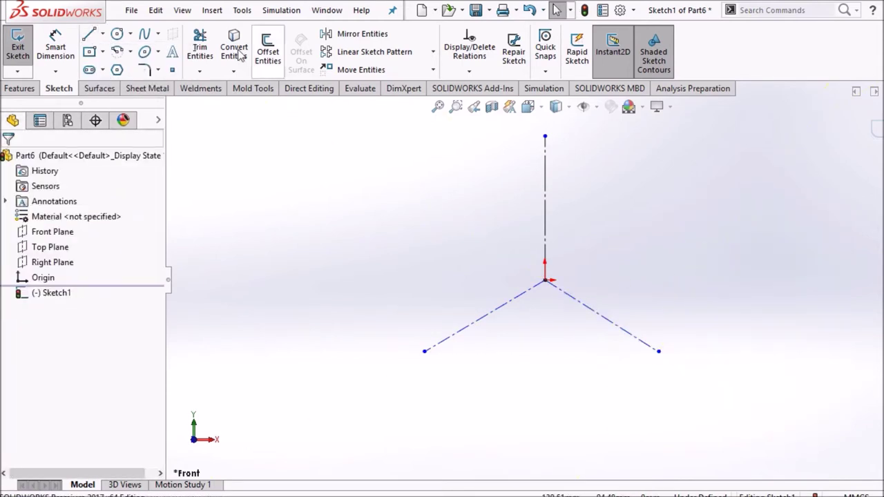
Draw a closed triangle of solid lines connecting the outer ends of the three centerlines.
left_click(102, 34)
left_click(111, 50)
left_click(545, 136)
left_click(425, 351)
left_click(659, 351)
left_click(545, 136)
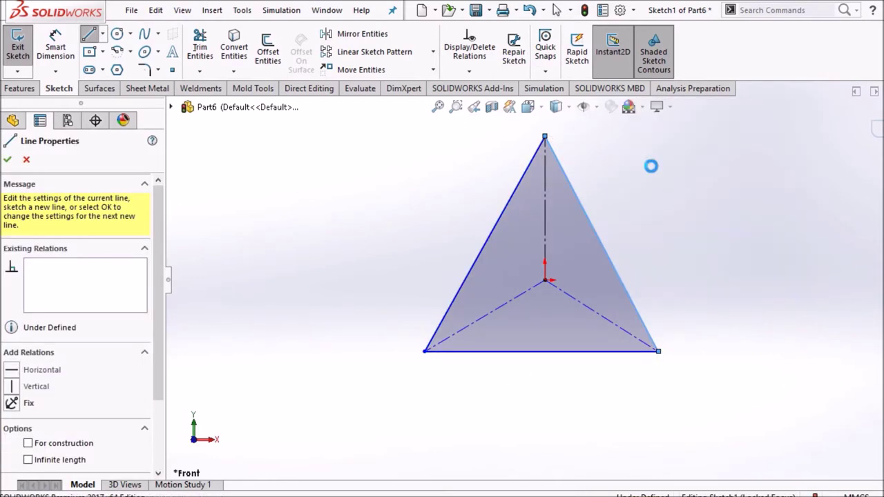
key("Escape")
Apply an Equal relation to the three centerlines that meet at the origin.
left_click(543, 239)
left_click(517, 297, "ctrl")
left_click(586, 305, "ctrl")
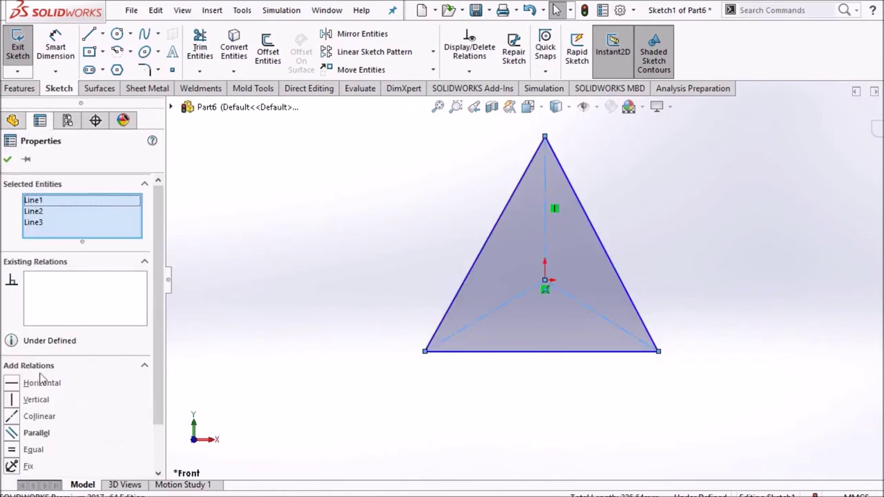
left_click(34, 449)
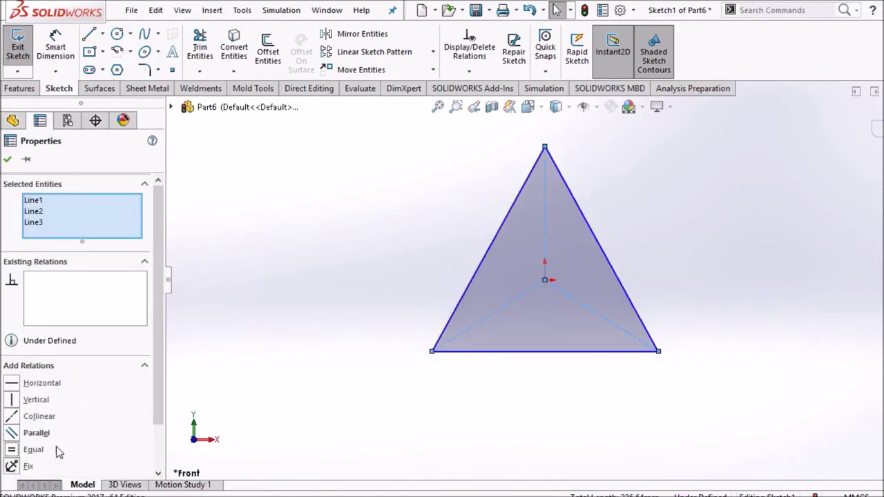
left_click(251, 276)
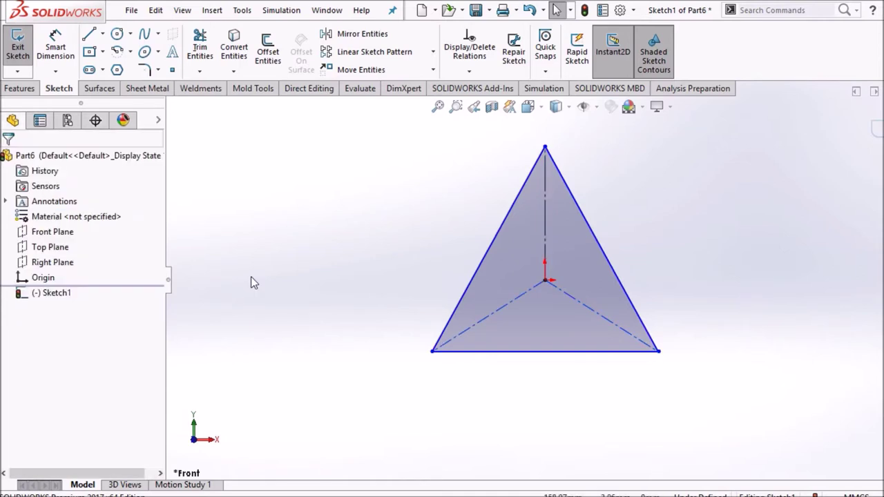
Apply an Equal relation to the three sides of the triangle.
left_click(516, 200)
left_click(571, 199, "ctrl")
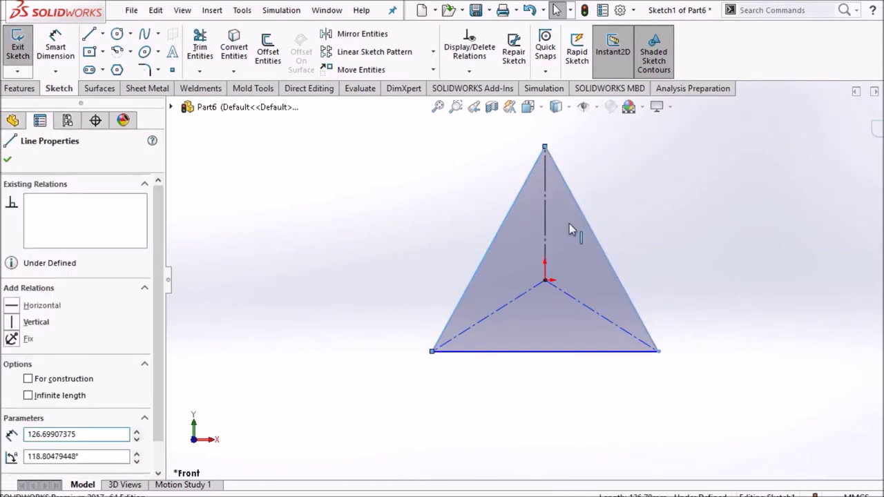
left_click(577, 354, "ctrl")
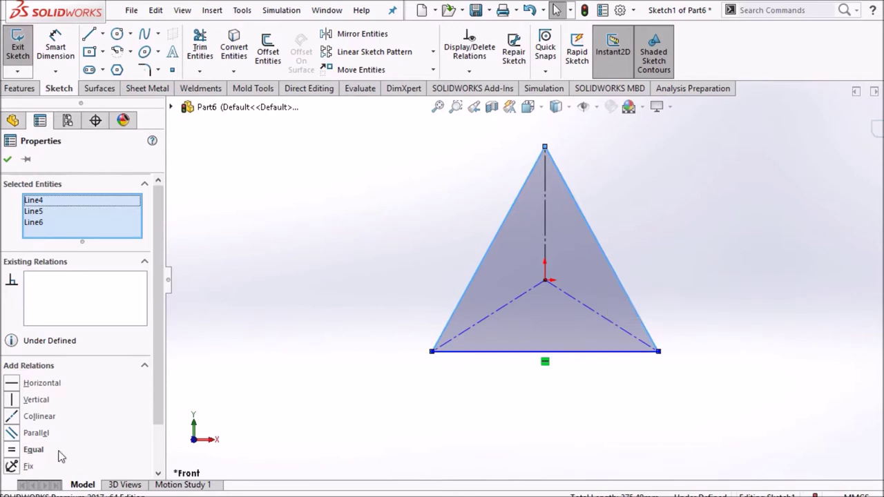
left_click(27, 452)
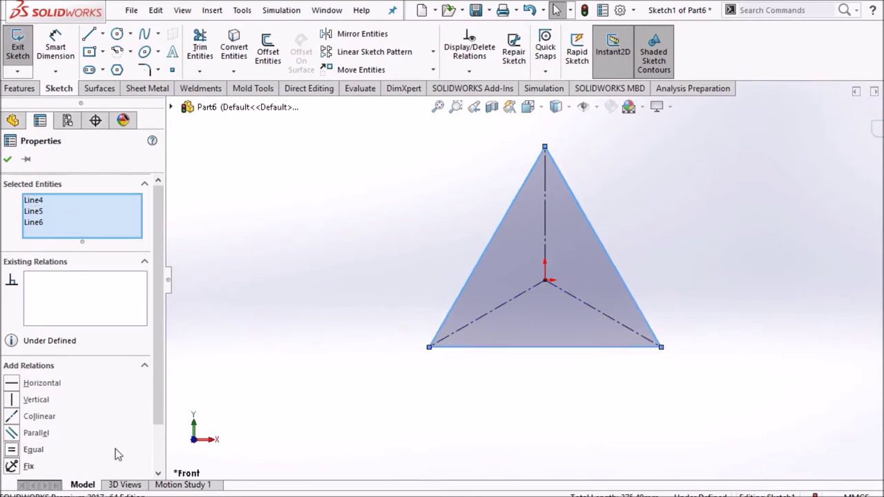
left_click(306, 273)
Dimension the left side of the triangle and set its length to 960 mm.
left_click(57, 52)
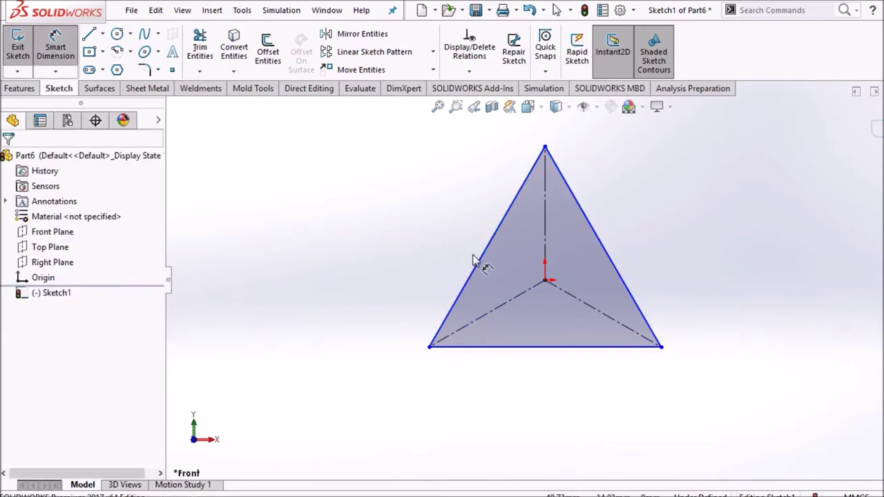
left_click(480, 257)
left_click(451, 247)
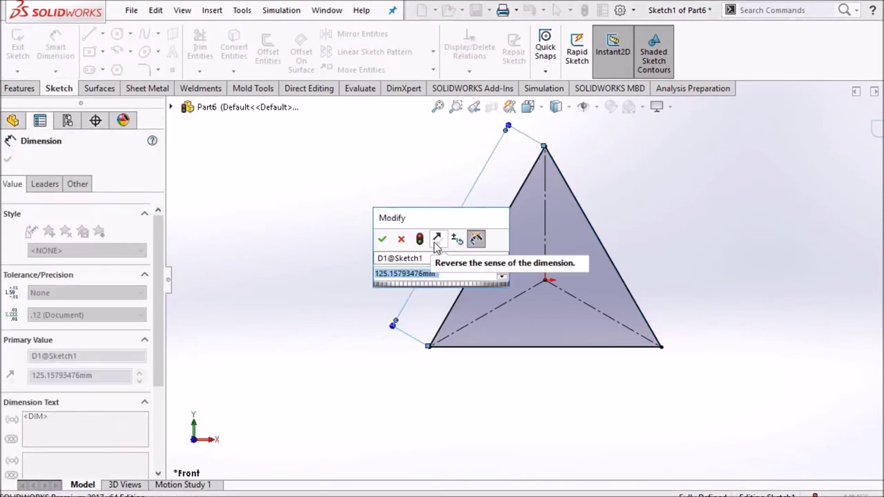
type("960")
key("Return")
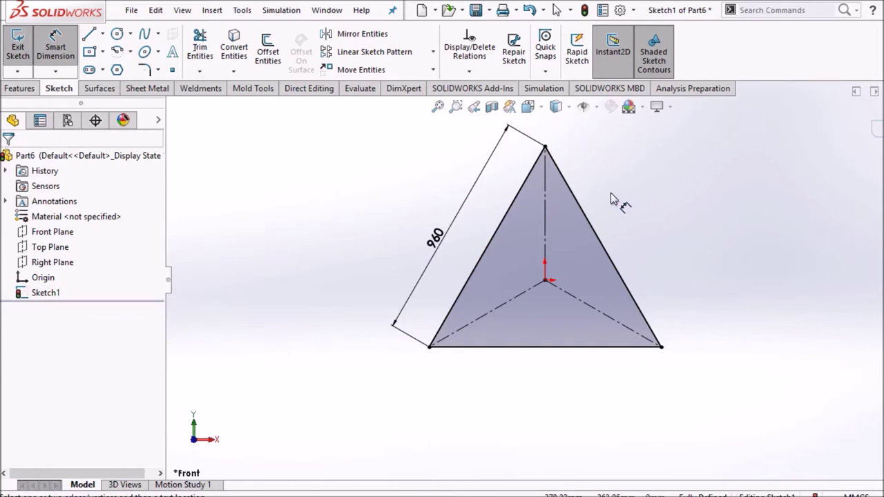
key("Escape")
Close the triangle sketch and start a new 3D sketch.
mouse_move(673, 245)
middle_mouse_down()
mouse_move(624, 164)
mouse_move(621, 132)
mouse_move(670, 179)
middle_mouse_up()
key("Return")
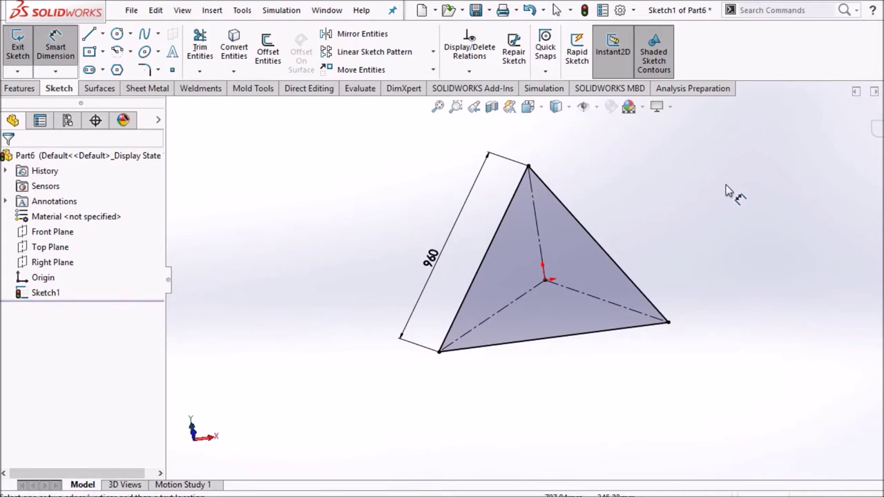
key("ctrl+b")
mouse_move(679, 251)
middle_mouse_down()
mouse_move(670, 208)
mouse_move(653, 228)
mouse_move(674, 229)
middle_mouse_up()
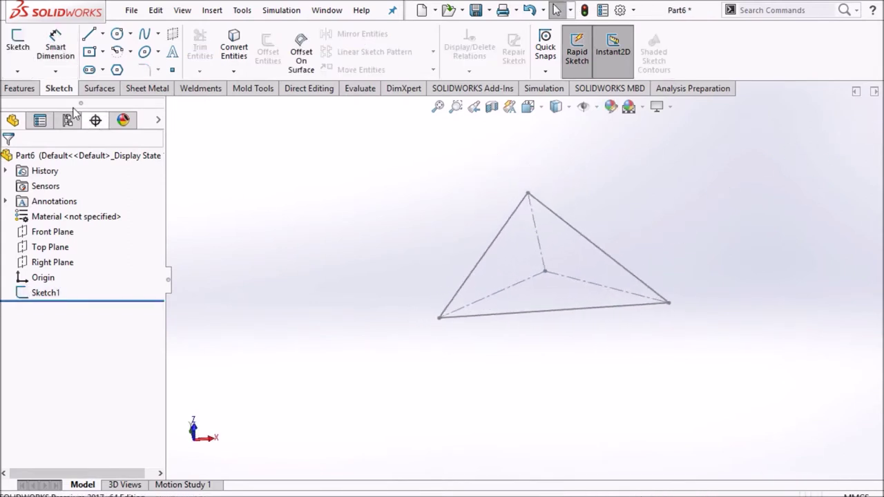
left_click(17, 71)
left_click(42, 105)
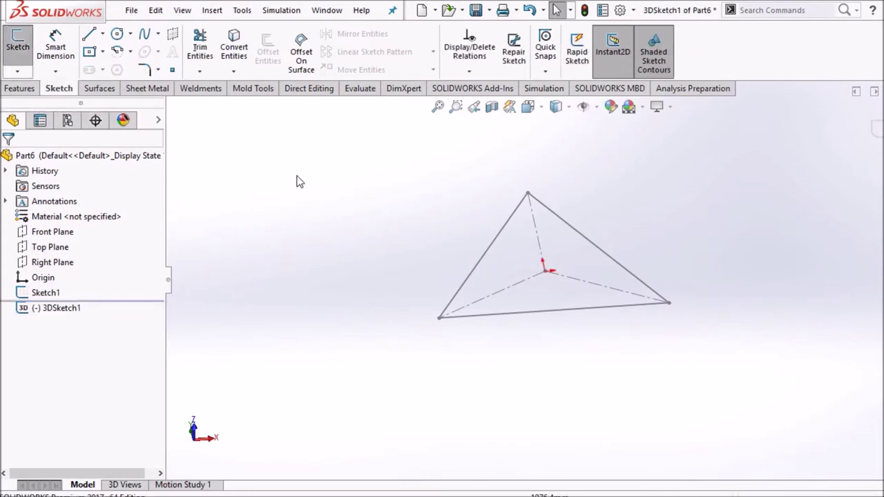
Try to draw a 3D line about 1890 mm long from the triangle's lower-left corner, and delete it.
middle_click_drag(385, 212, 401, 199)
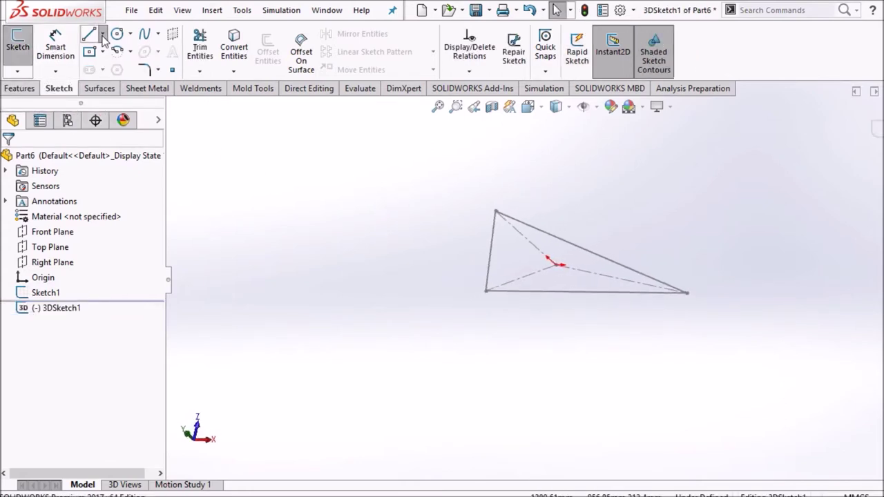
left_click(89, 35)
left_click(486, 290)
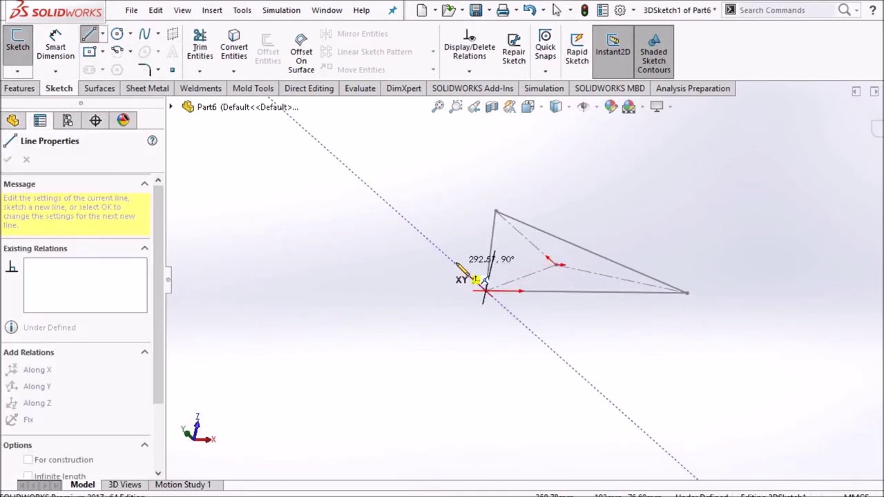
middle_click_drag(456, 263, 471, 230)
middle_click_drag(473, 181, 448, 166)
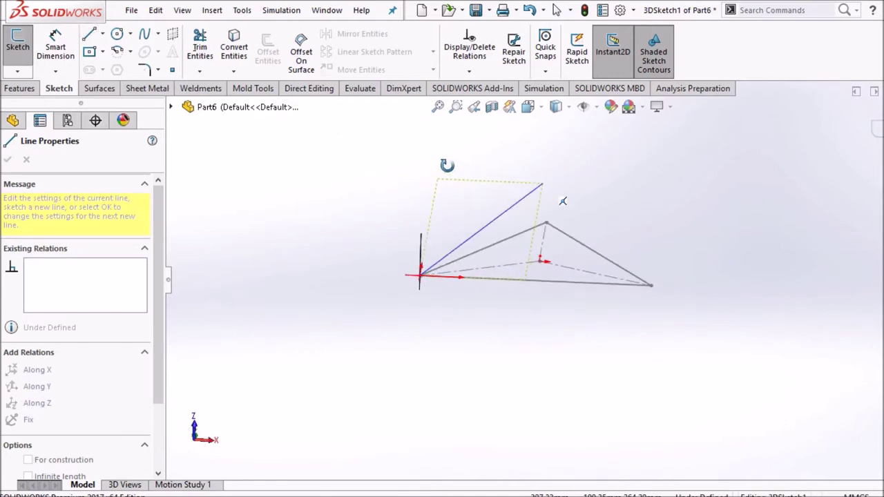
left_click(408, 144)
middle_click_drag(409, 144, 311, 181)
right_click(414, 153)
left_click(434, 167)
left_click(433, 247)
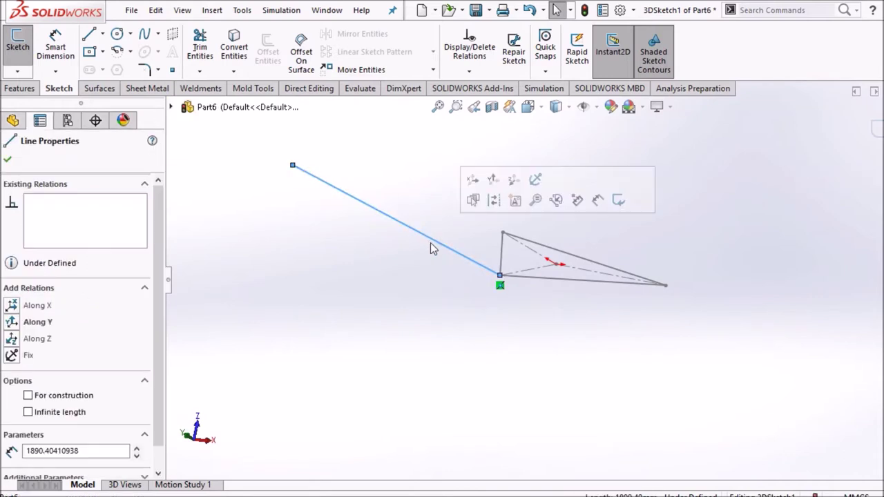
key("Delete")
Draw a 3D sketch line straight up along the Z axis from the triangle's lower-left corner.
left_click(103, 35)
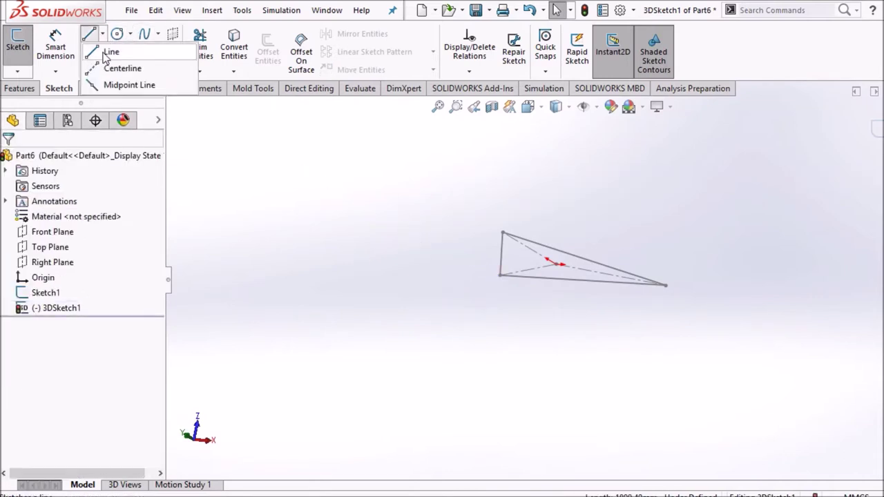
left_click(110, 51)
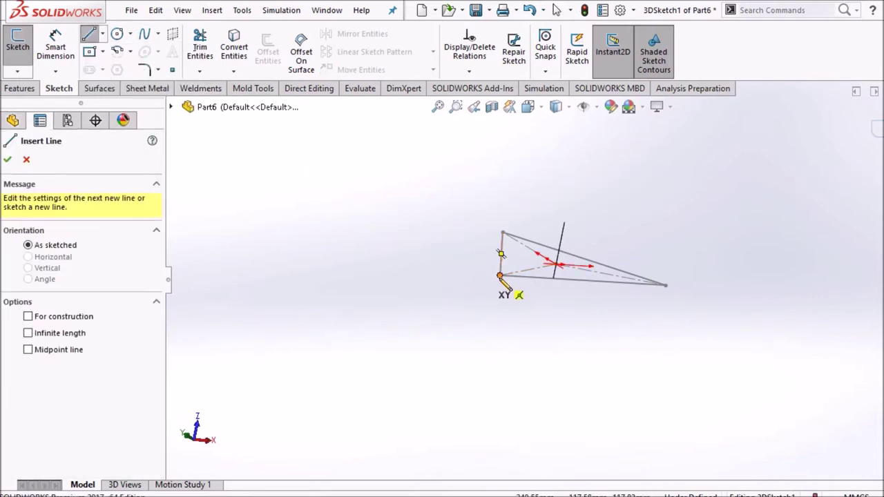
left_click(500, 276)
middle_click_drag(509, 190, 485, 191)
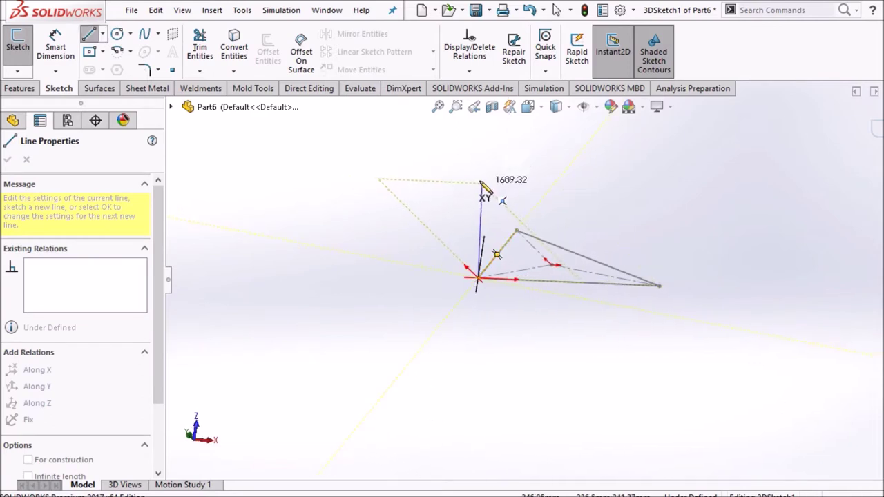
middle_click_drag(404, 202, 406, 167)
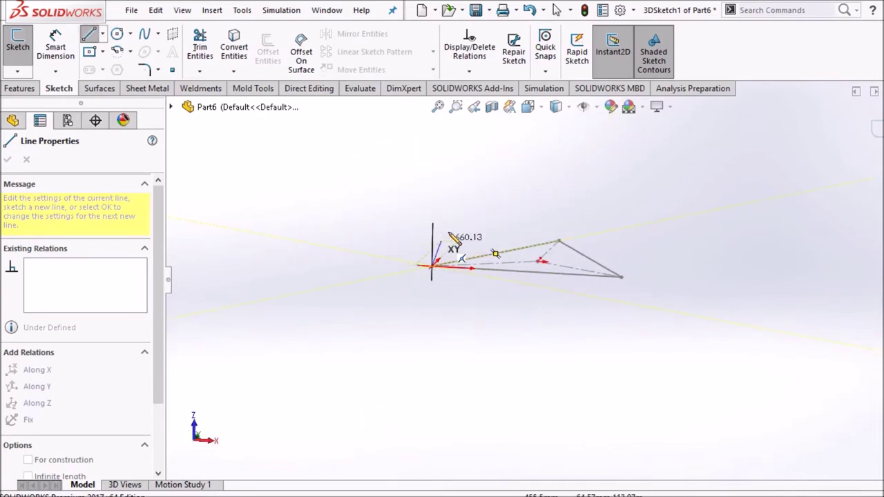
middle_click_drag(426, 164, 389, 164)
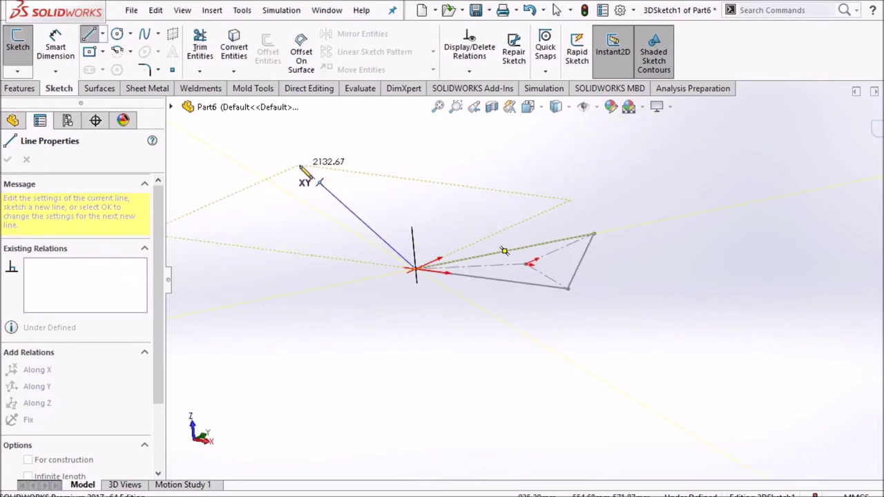
middle_click_drag(421, 227, 473, 182)
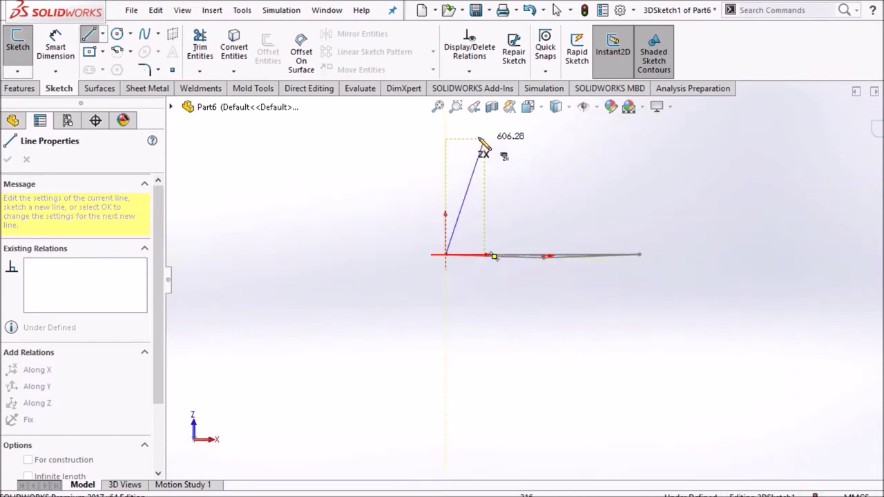
left_click(444, 123)
key("Escape")
key("Escape")
middle_click_drag(538, 158, 495, 205)
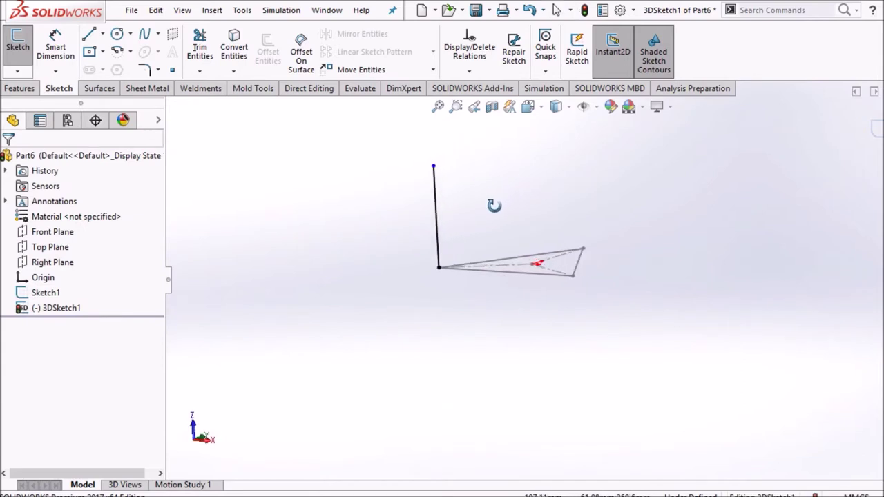
Draw a second vertical line along the Z axis, starting at the triangle's lower-right corner.
left_click(103, 33)
left_click(109, 51)
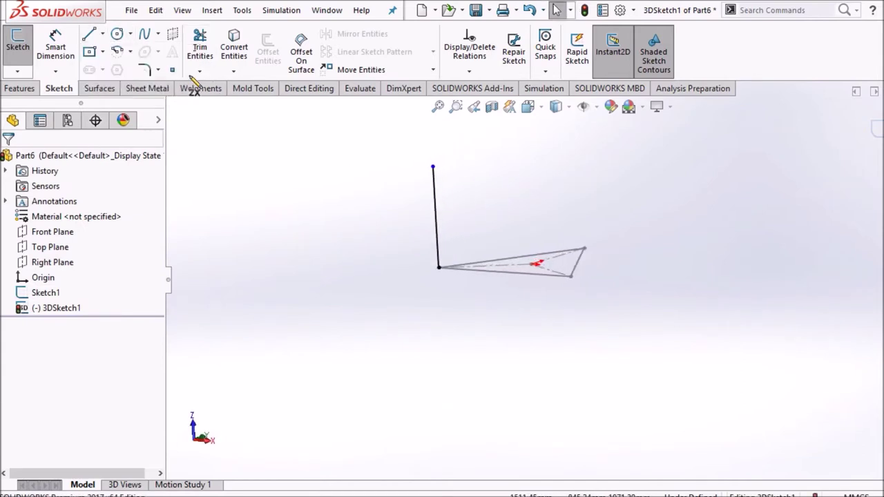
left_click(571, 276)
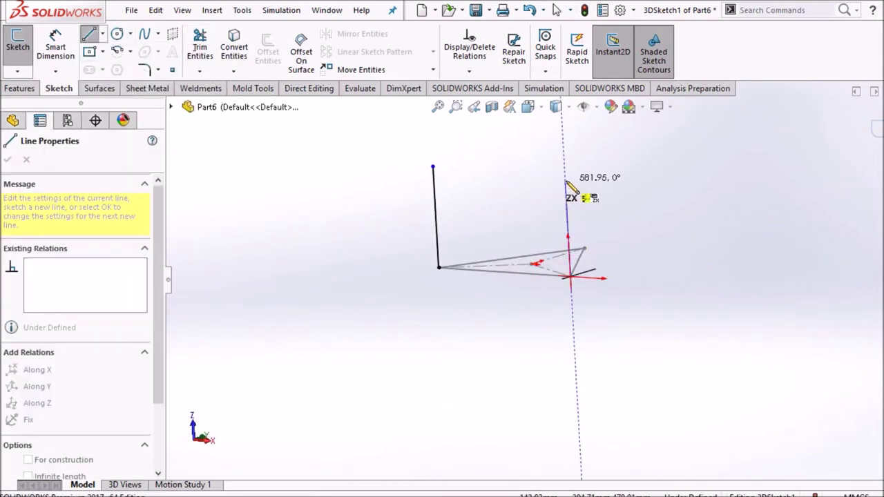
middle_click_drag(566, 183, 497, 190)
left_click(467, 164)
right_click(580, 149)
left_click(592, 170)
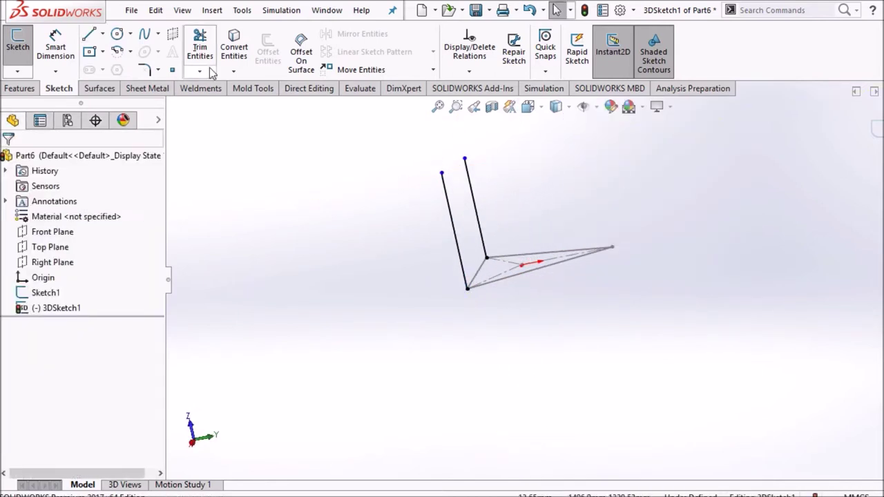
Draw a third vertical line about 654 mm long along the Z axis from the triangle's remaining corner.
left_click(102, 34)
left_click(111, 52)
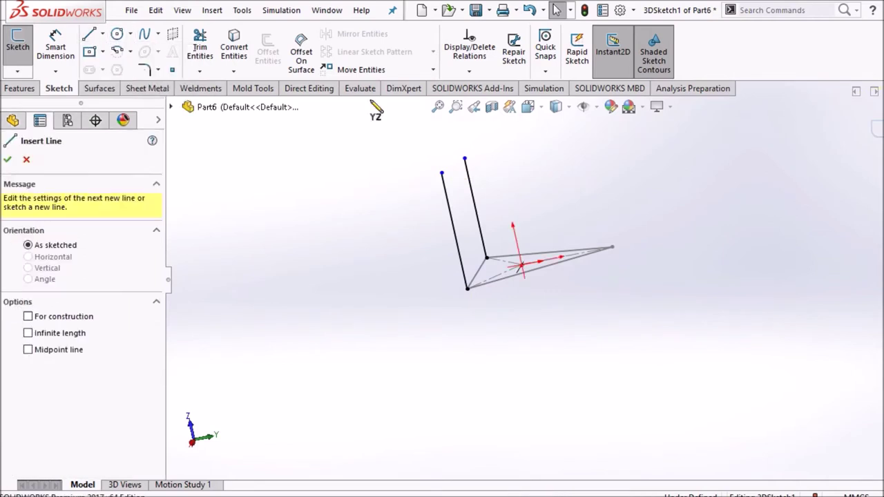
left_click(612, 248)
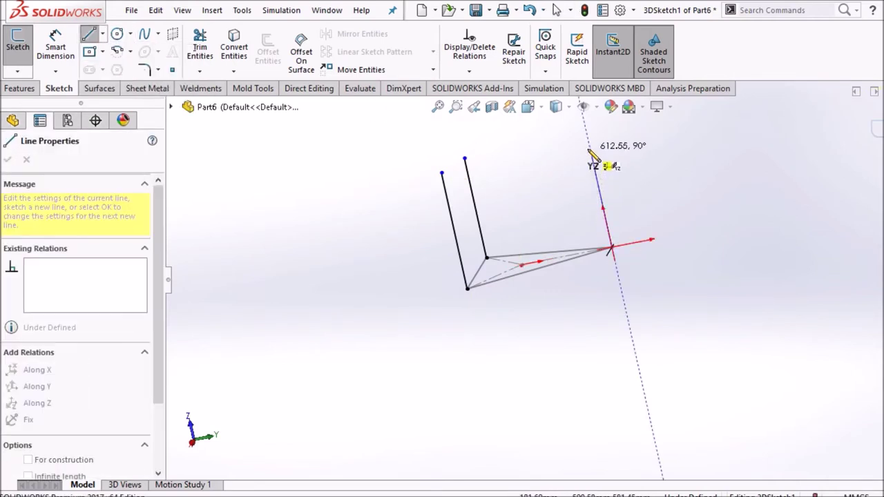
left_click(590, 146)
key("Escape")
Apply an Equal relation to the three vertical lines.
mouse_move(536, 182)
middle_mouse_down()
mouse_move(605, 173)
mouse_move(775, 253)
mouse_move(691, 302)
mouse_move(658, 292)
mouse_move(641, 247)
middle_mouse_up()
left_click(442, 185)
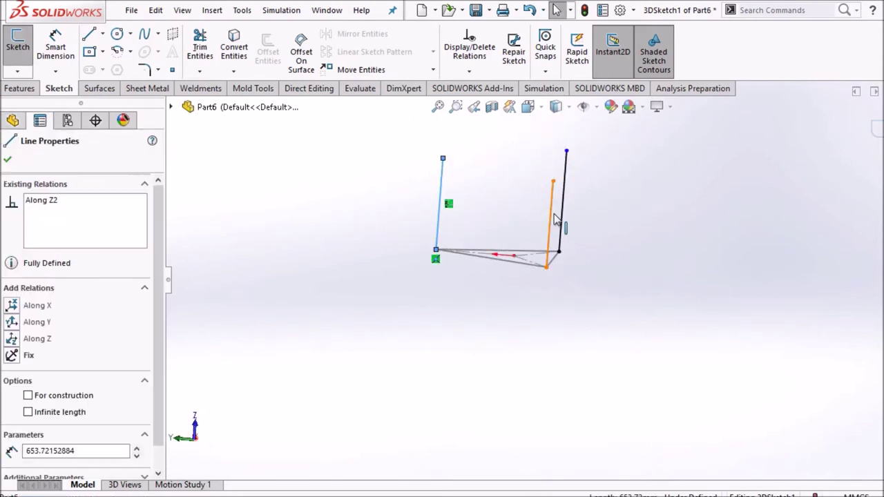
left_click(553, 219, "ctrl")
left_click(565, 185, "ctrl")
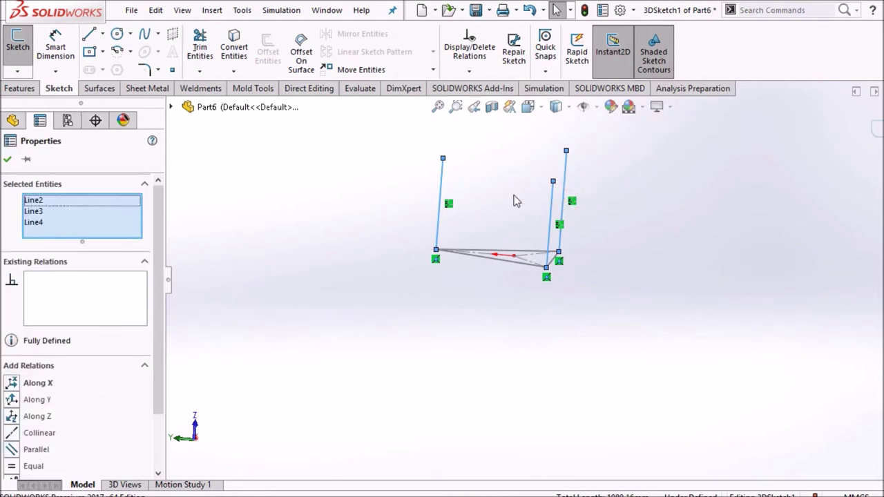
left_click(33, 467)
left_click(248, 338)
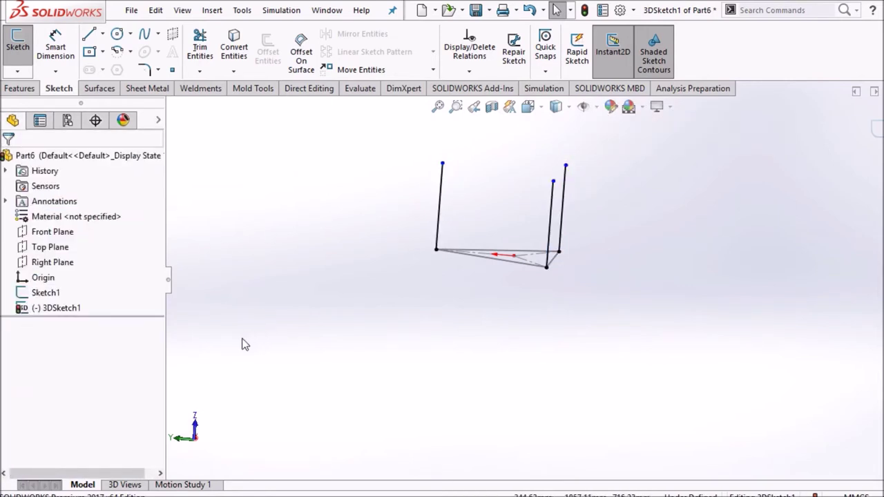
Dimension the vertical line at the triangle's far corner and set its length to 516 mm.
left_click(54, 67)
left_click(441, 196)
left_click(392, 208)
type("500")
key("Return")
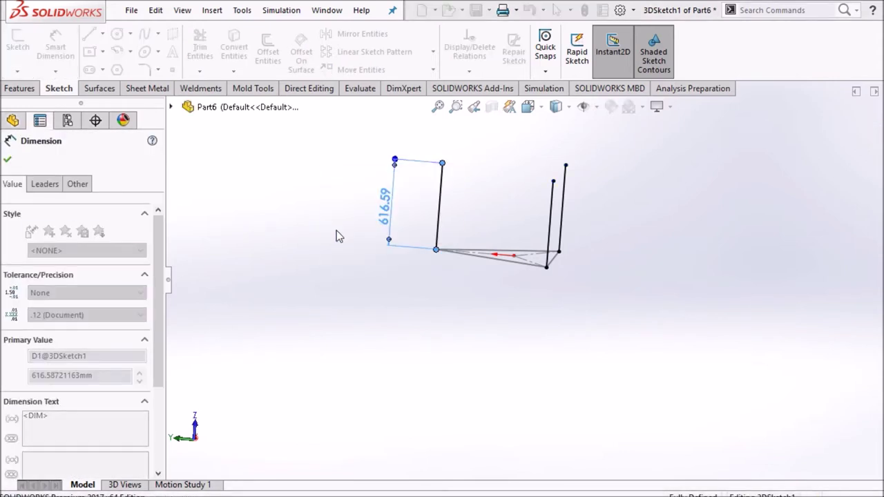
key("Escape")
key("Escape")
Draw connected diagonal lines from one post's foot to the top of the 516 mm post and on to the third post's foot.
mouse_move(229, 245)
middle_mouse_down()
mouse_move(272, 205)
mouse_move(307, 284)
mouse_move(341, 259)
middle_mouse_up()
left_click(103, 38)
left_click(105, 52)
mouse_move(235, 246)
middle_mouse_down()
mouse_move(281, 255)
mouse_move(293, 311)
middle_mouse_up()
left_click(413, 258)
left_click(558, 206)
mouse_move(576, 186)
middle_mouse_down()
mouse_move(529, 174)
mouse_move(459, 197)
middle_mouse_up()
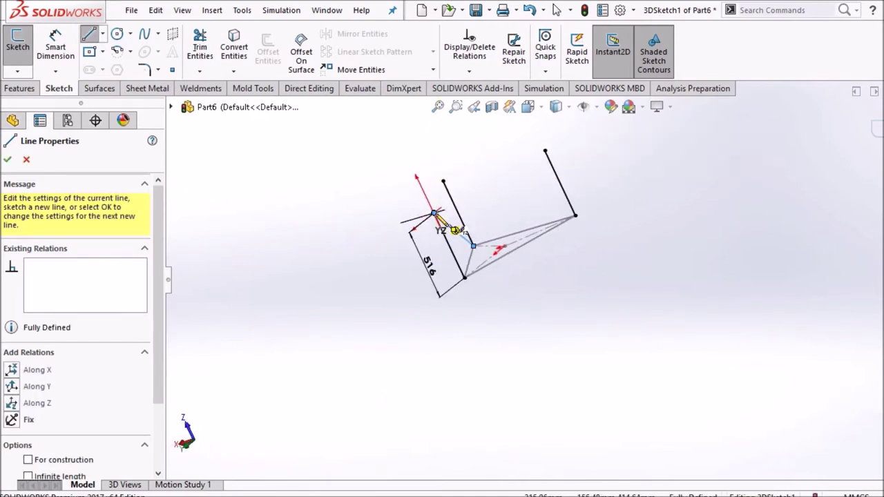
double_click(584, 209)
mouse_move(584, 209)
middle_mouse_down()
mouse_move(561, 250)
mouse_move(498, 309)
middle_mouse_up()
Draw a diagonal between the foot and top of the two undimensioned posts, and delete the first diagonal drawn to the 516 mm post.
left_click(475, 267)
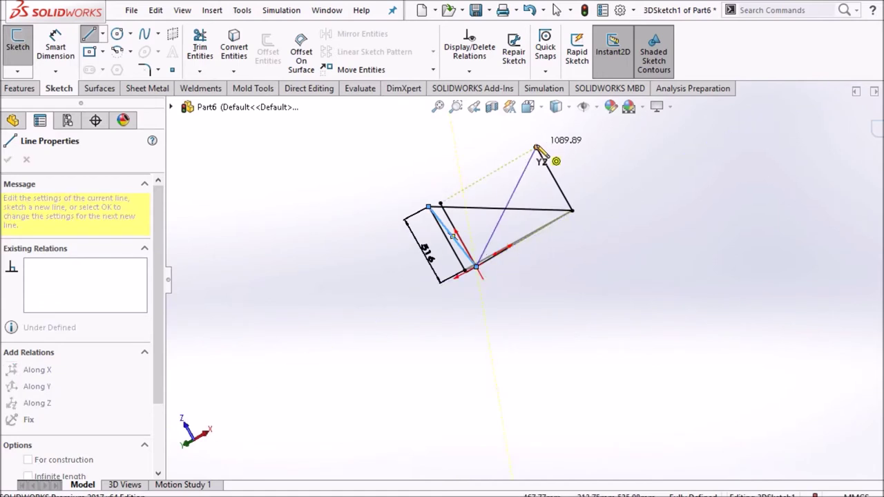
double_click(537, 147)
key("Escape")
key("Escape")
mouse_move(409, 152)
middle_mouse_down()
mouse_move(445, 132)
mouse_move(375, 128)
mouse_move(404, 146)
middle_mouse_up()
left_click(463, 223)
key("Delete")
Draw a diagonal from the foot of the 516 mm post to the one post top still unconnected, closing the frame path.
middle_click_drag(329, 173, 362, 156)
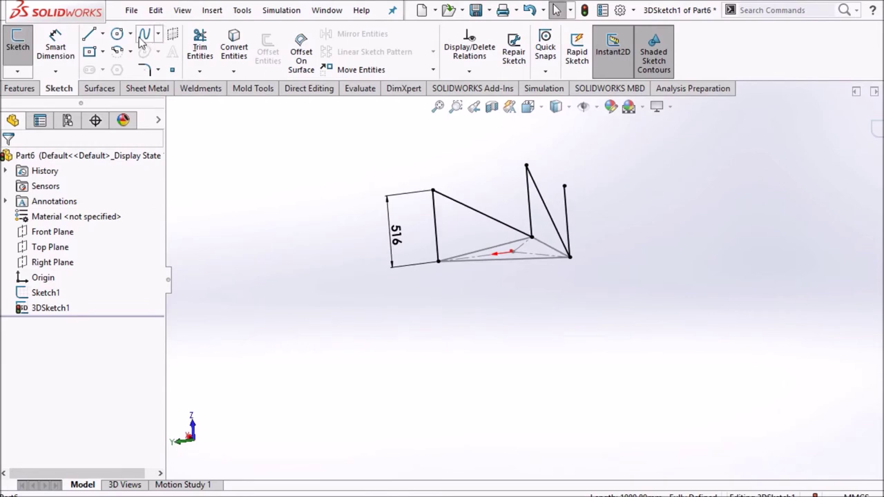
left_click(103, 34)
left_click(103, 50)
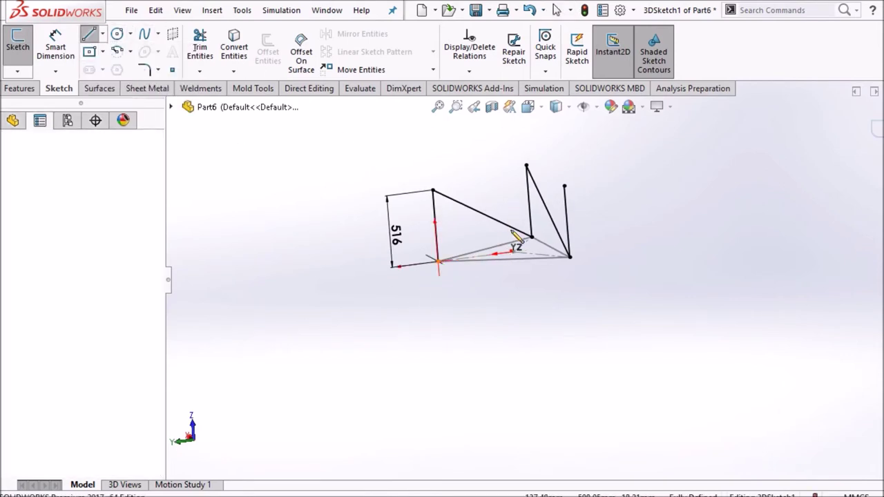
left_click(565, 186)
right_click(617, 210)
left_click(632, 223)
mouse_move(622, 245)
middle_mouse_down()
mouse_move(599, 251)
mouse_move(569, 285)
mouse_move(525, 282)
mouse_move(619, 261)
middle_mouse_up()
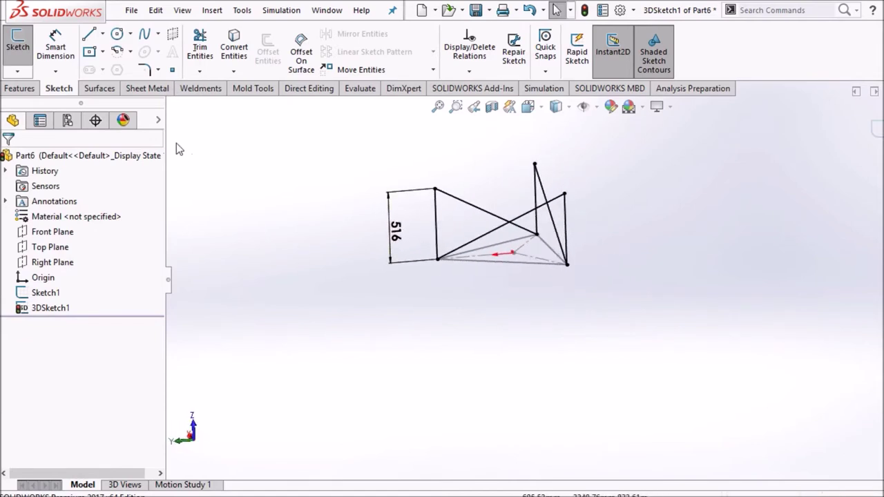
Start a Sketch Fillet on the foot and top corners of the 516 mm post and the foot of the adjoining post, accepting relation removal.
left_click(160, 72)
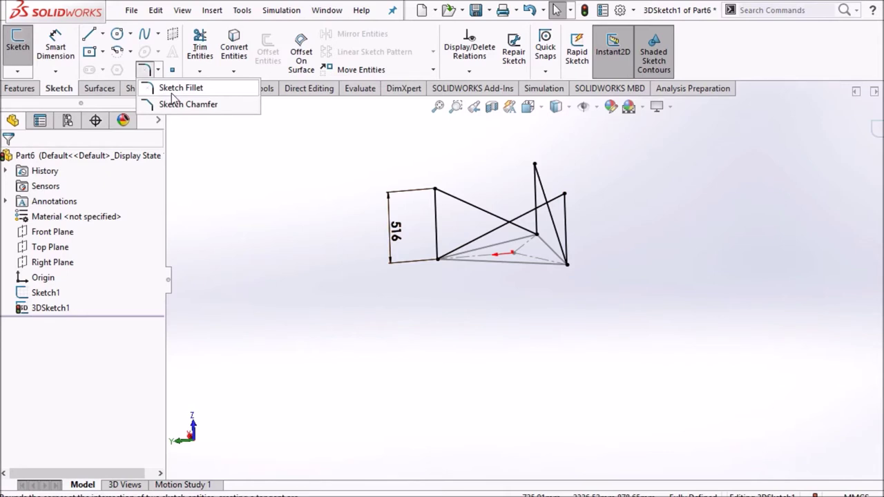
left_click(174, 88)
scroll(407, 304, "down", 3)
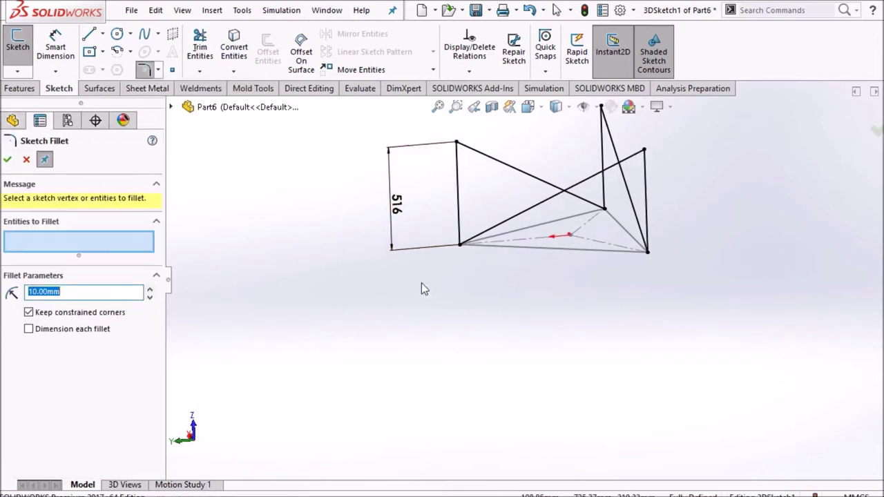
left_click(460, 246)
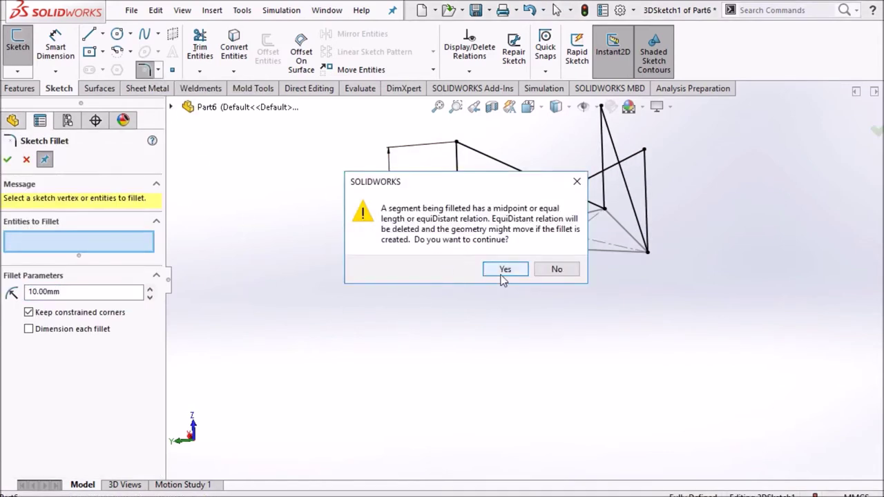
left_click(503, 270)
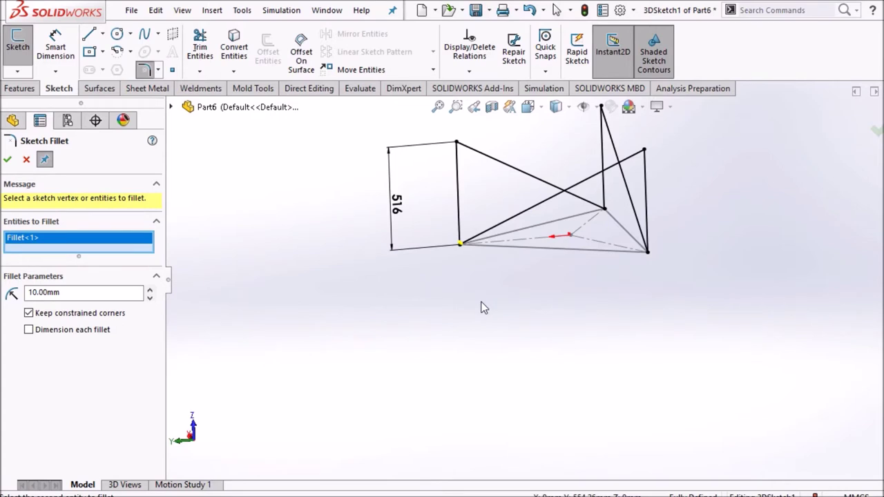
middle_click_drag(441, 272, 450, 269)
left_click(465, 146)
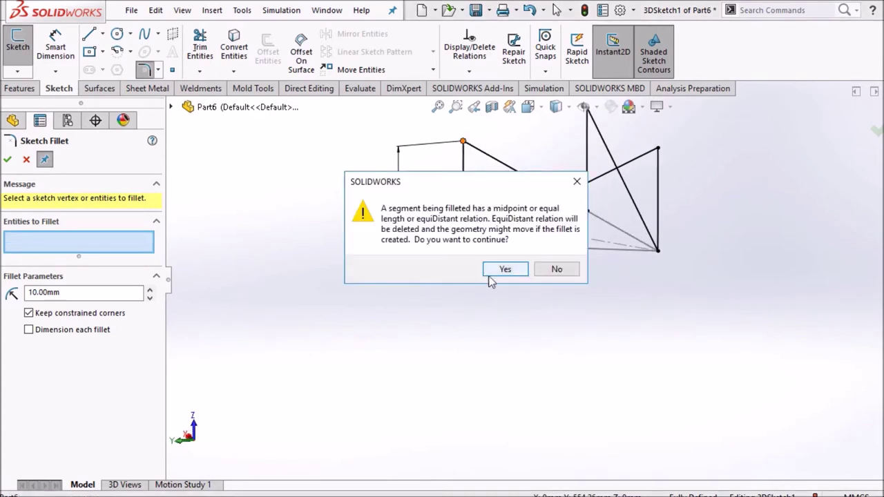
left_click(505, 268)
left_click(587, 210)
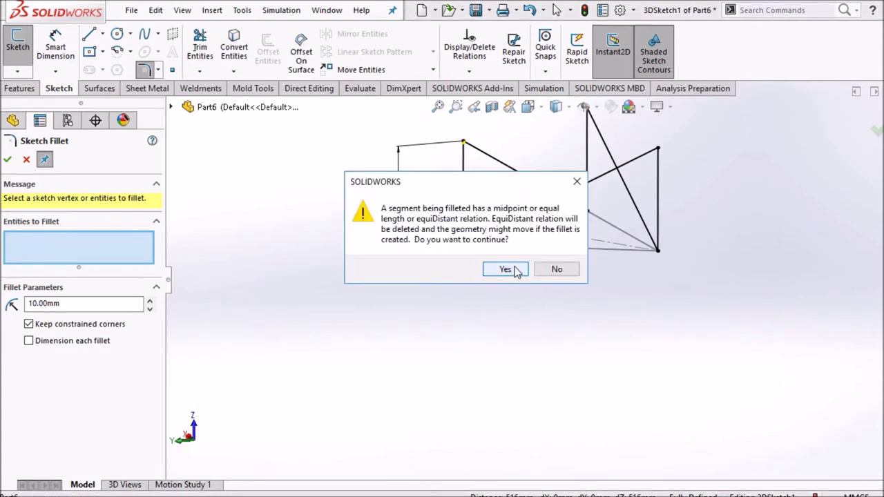
left_click(505, 269)
Add the frame path's remaining two top corners and last foot corner to the sketch fillet, accepting relation removal.
middle_click_drag(569, 167, 588, 174)
left_click(577, 163)
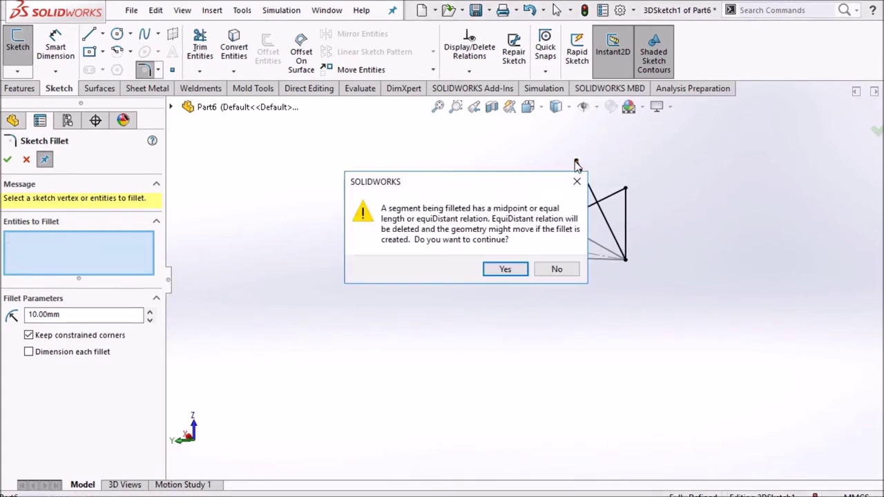
left_click(506, 268)
left_click(625, 189)
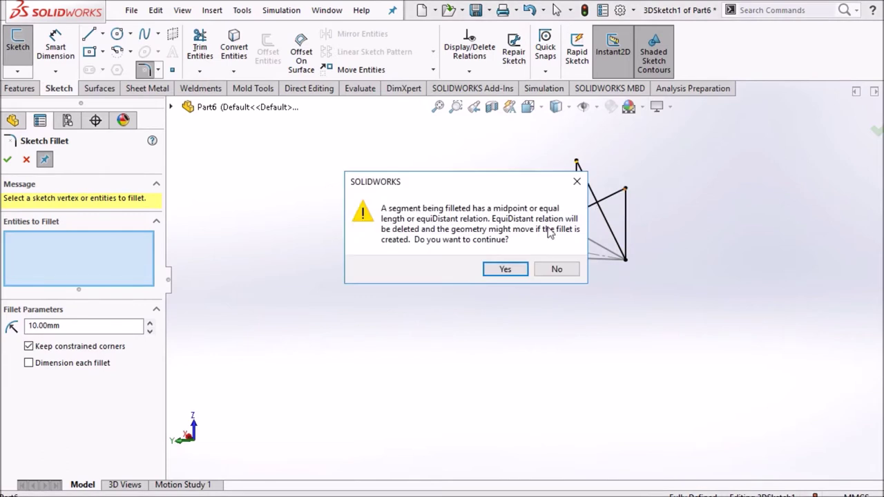
left_click(506, 269)
middle_click_drag(625, 261, 578, 295)
left_click(565, 277)
left_click(505, 268)
Set the fillet radius to 90 mm and apply it to all six corners of the frame path.
scroll(594, 255, "down", 5)
mouse_move(573, 272)
middle_mouse_down()
mouse_move(590, 235)
mouse_move(615, 254)
middle_mouse_up()
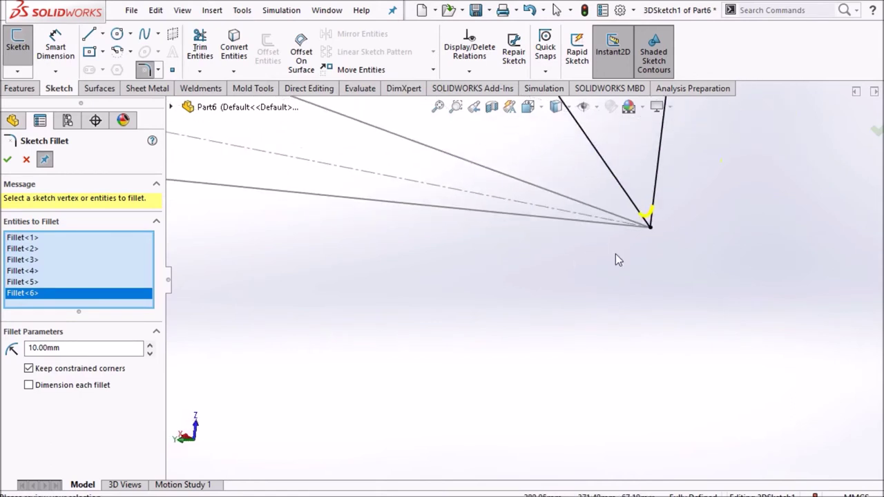
middle_click_drag(649, 225, 637, 244)
mouse_move(584, 255)
middle_mouse_down()
mouse_move(488, 290)
mouse_move(470, 280)
mouse_move(579, 268)
mouse_move(571, 288)
mouse_move(559, 288)
mouse_move(584, 300)
mouse_move(567, 303)
middle_mouse_up()
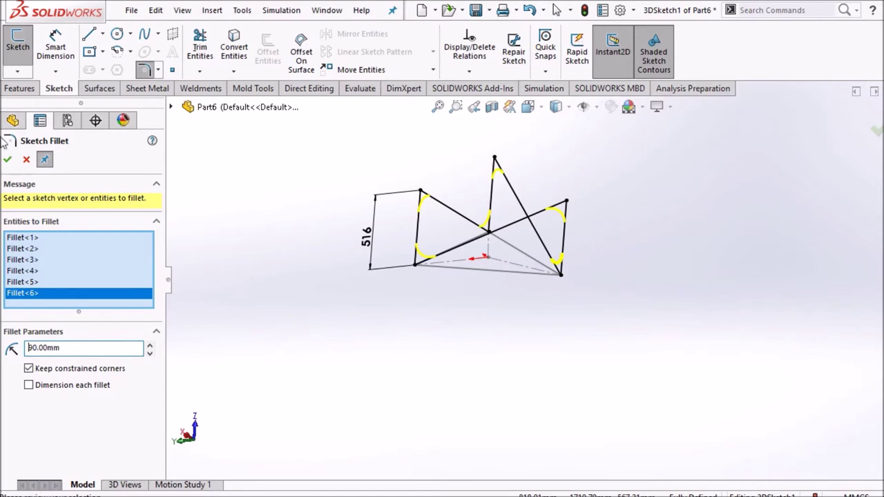
left_click(7, 160)
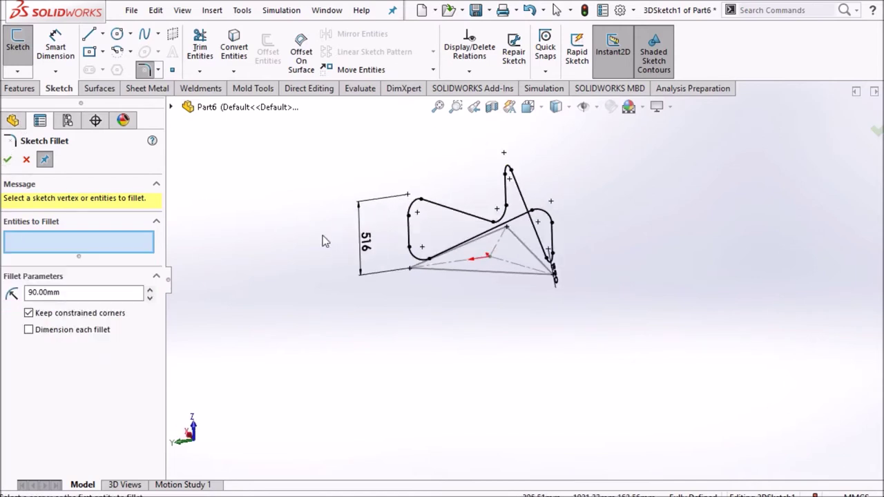
left_click(7, 160)
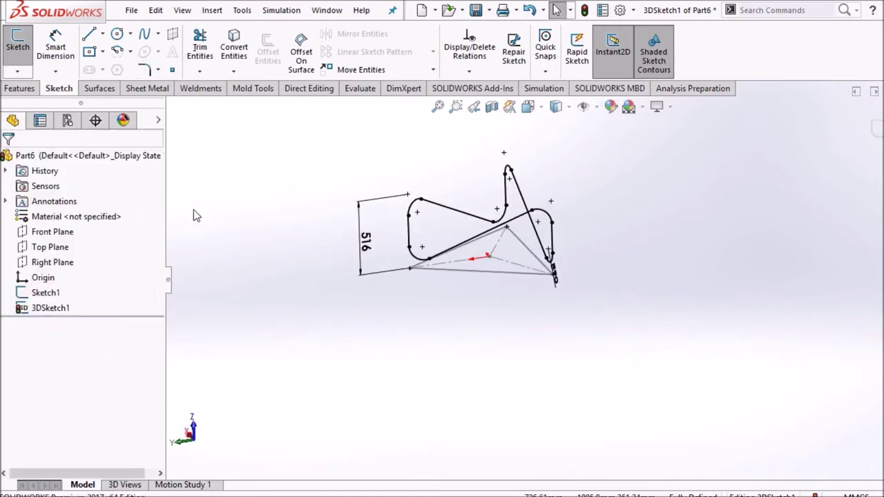
Draw a vertical centerline about 761 mm long up from the centre of the base triangle and exit the 3D sketch.
left_click(103, 34)
left_click(102, 70)
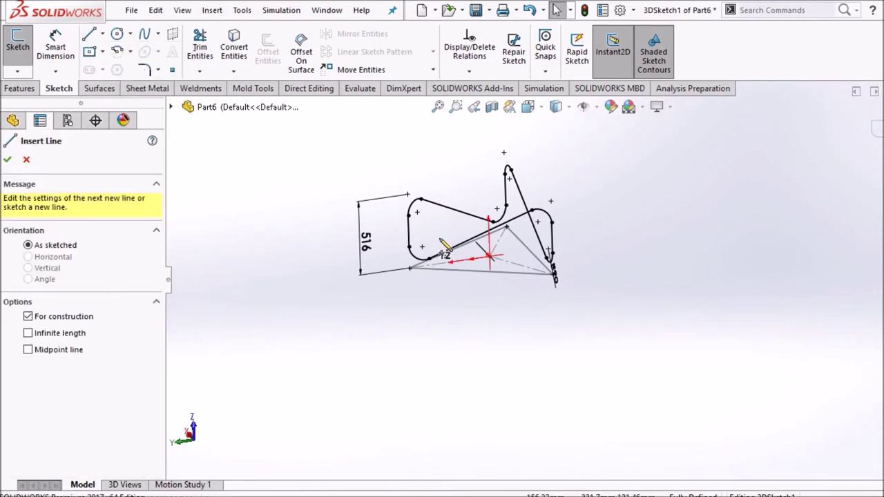
left_click(490, 256)
middle_click_drag(499, 260, 484, 220)
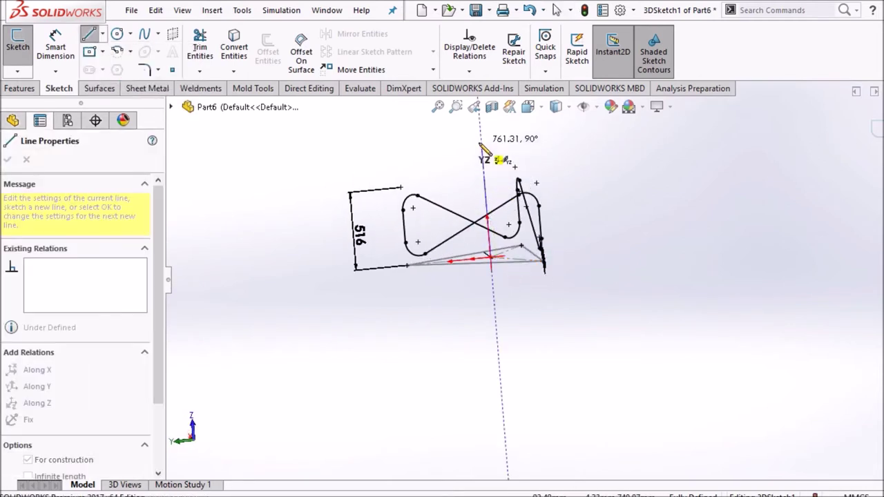
left_click(481, 144)
key("Escape")
mouse_move(413, 170)
middle_mouse_down()
mouse_move(547, 157)
mouse_move(662, 218)
mouse_move(663, 247)
mouse_move(684, 259)
mouse_move(665, 290)
mouse_move(733, 290)
mouse_move(695, 301)
middle_mouse_up()
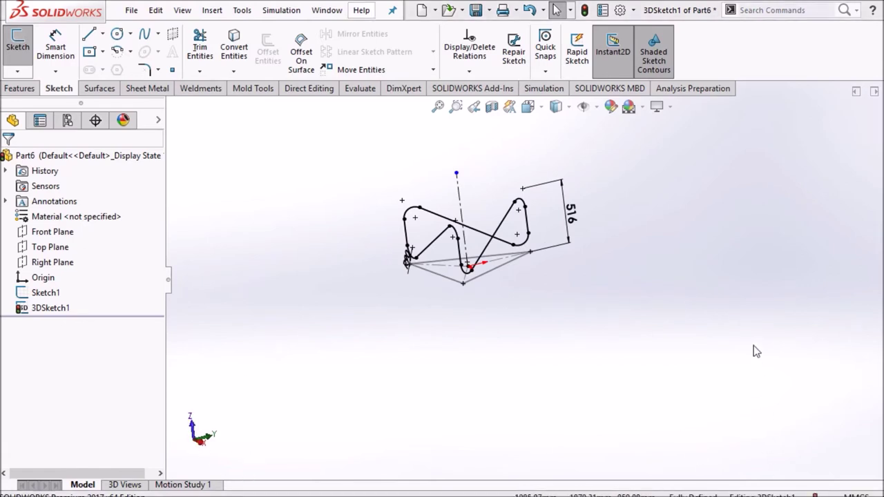
middle_click_drag(723, 290, 726, 255)
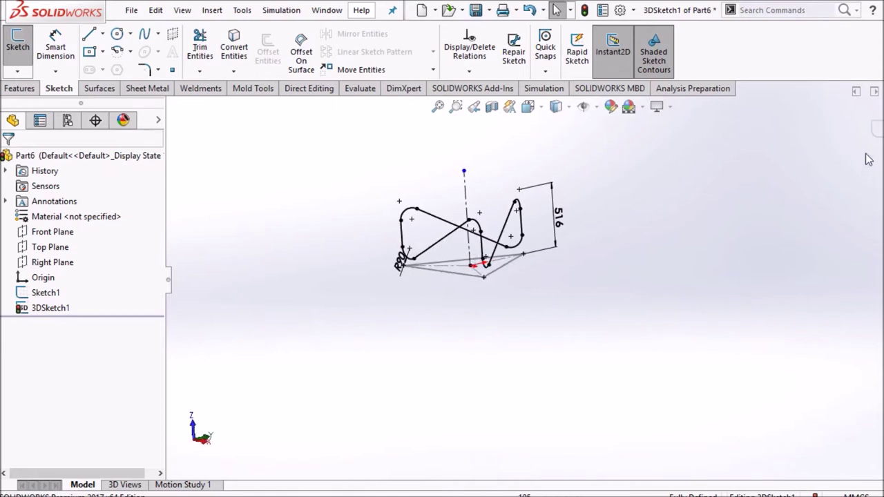
left_click(876, 131)
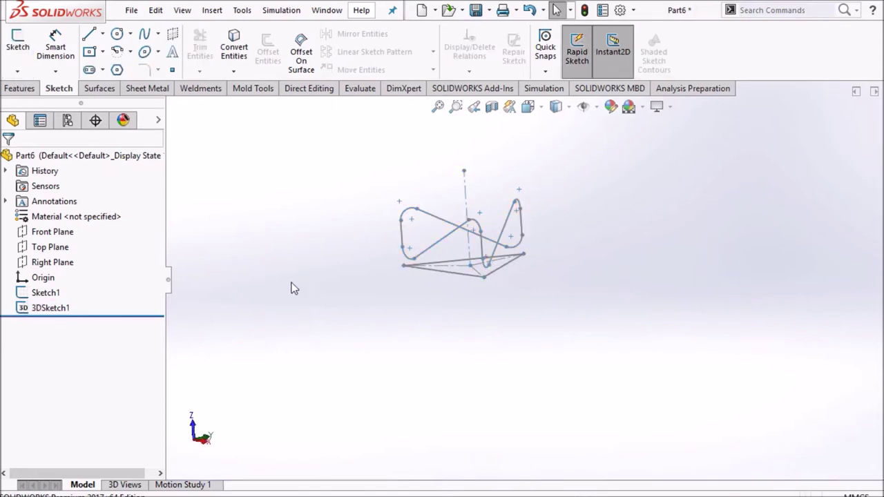
Create a reference plane offset 240 mm above the Front Plane.
left_click(69, 270)
left_click(51, 249)
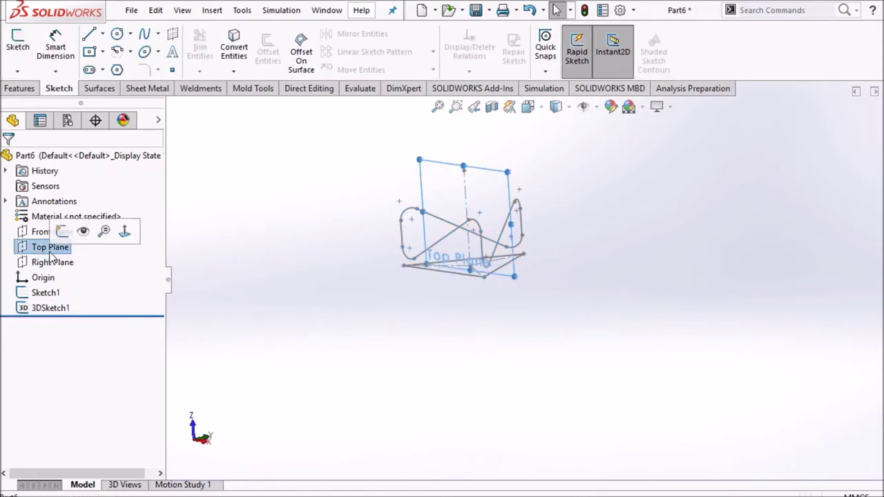
left_click(36, 234)
middle_click_drag(257, 272, 357, 225)
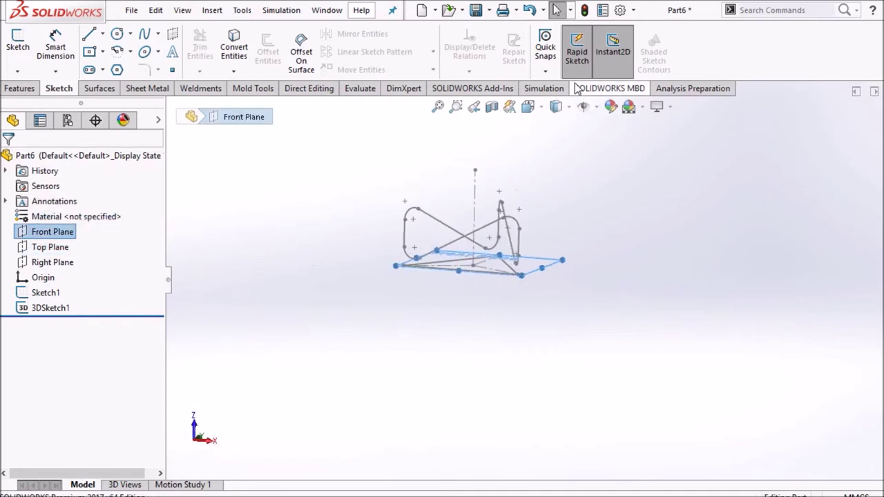
left_click(31, 90)
left_click(558, 58)
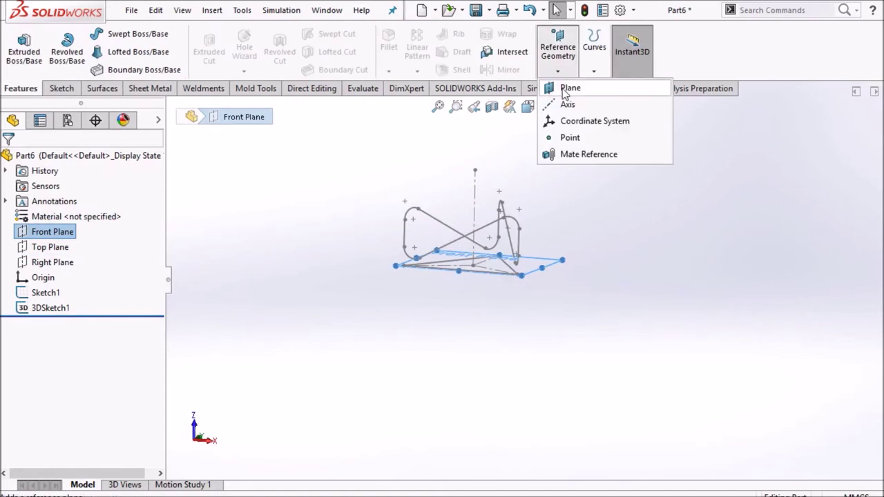
left_click(571, 87)
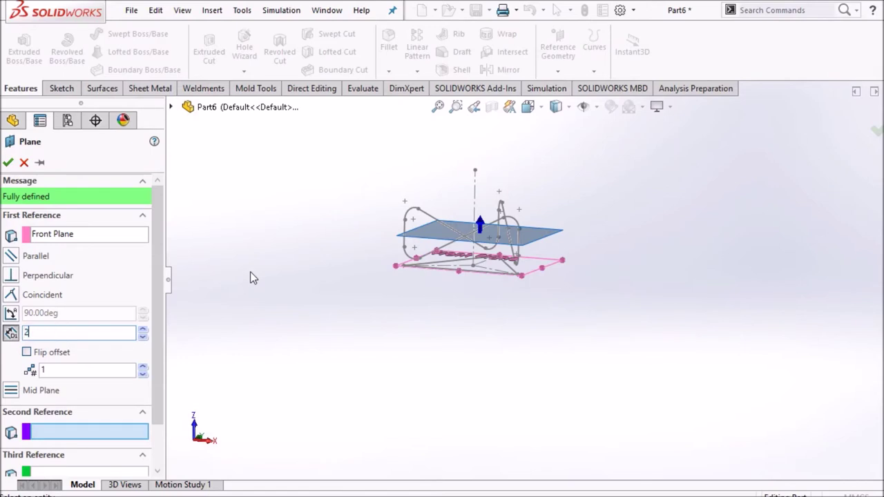
key("Return")
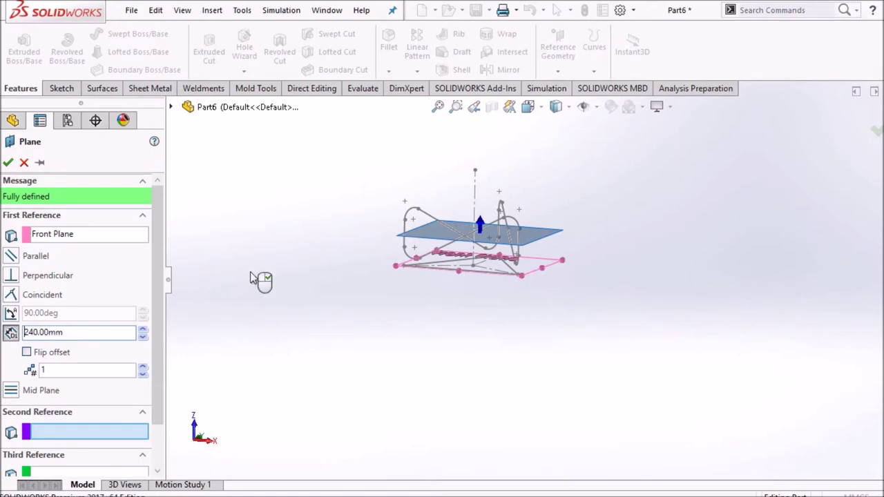
left_click(8, 163)
Start a new sketch on the plane offset 240 mm from the Front Plane.
middle_click_drag(420, 220, 412, 273)
left_click(511, 107)
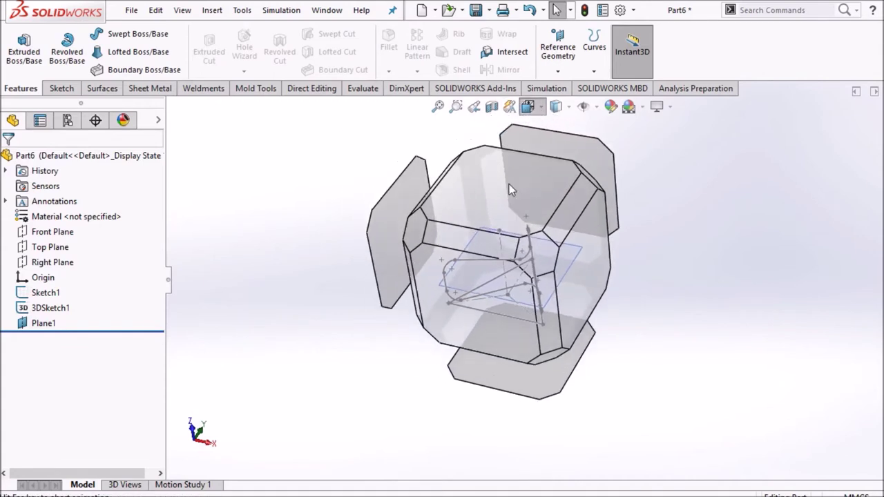
left_click(499, 250)
mouse_move(493, 349)
middle_mouse_down()
mouse_move(500, 302)
mouse_move(540, 237)
mouse_move(471, 258)
middle_mouse_up()
right_click(471, 258)
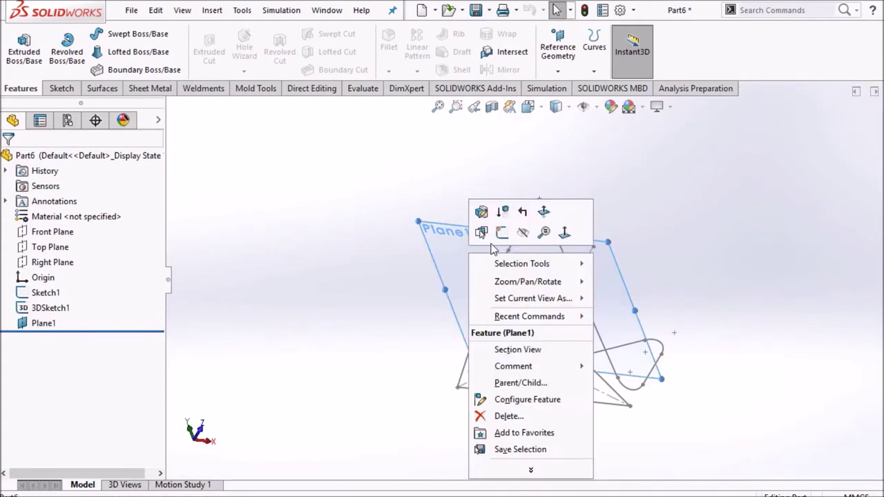
left_click(504, 231)
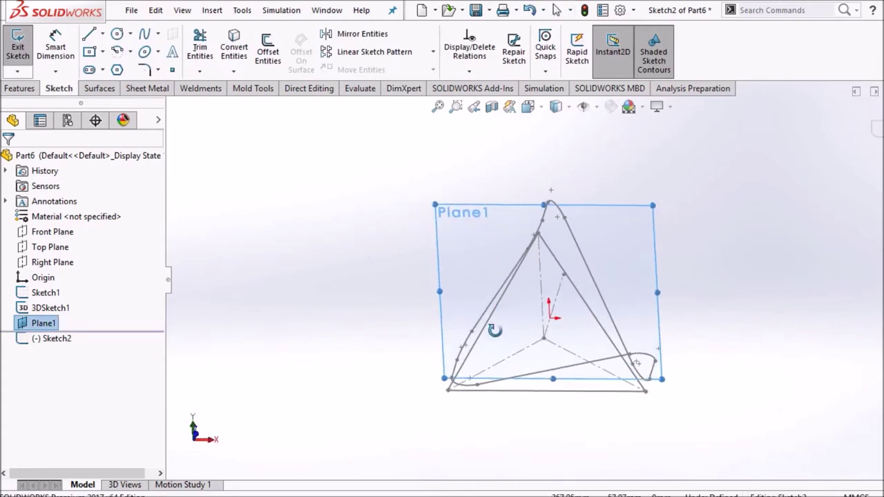
Sketch a small closed triangle of three lines, one side about 240 mm long, around the base triangle's lower-left corner.
left_click(102, 33)
left_click(114, 49)
scroll(414, 360, "down", 2)
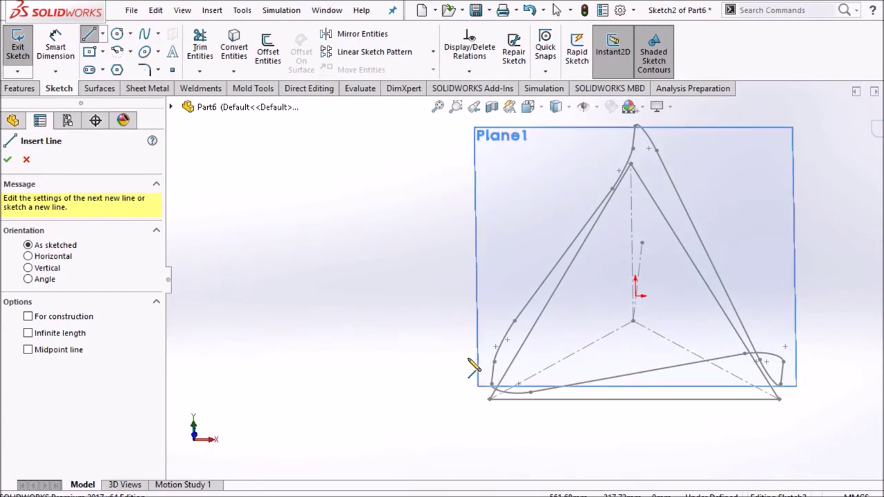
left_click(468, 358)
left_click(513, 351)
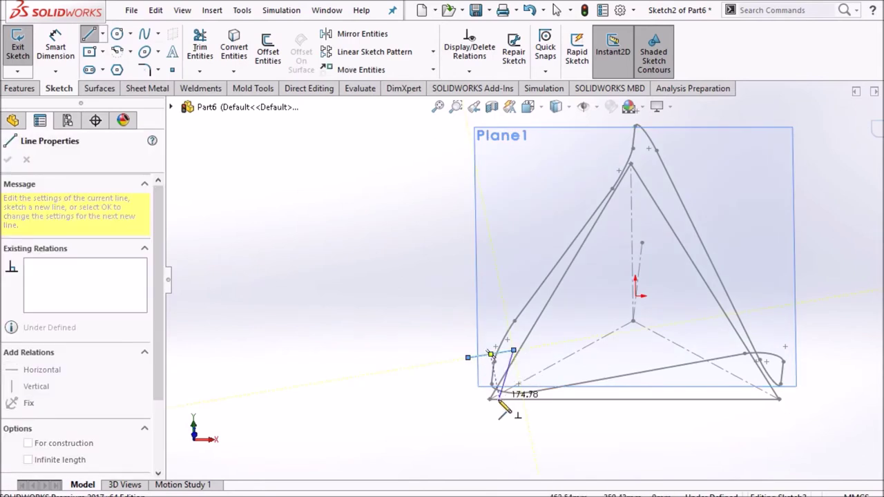
right_click(458, 367)
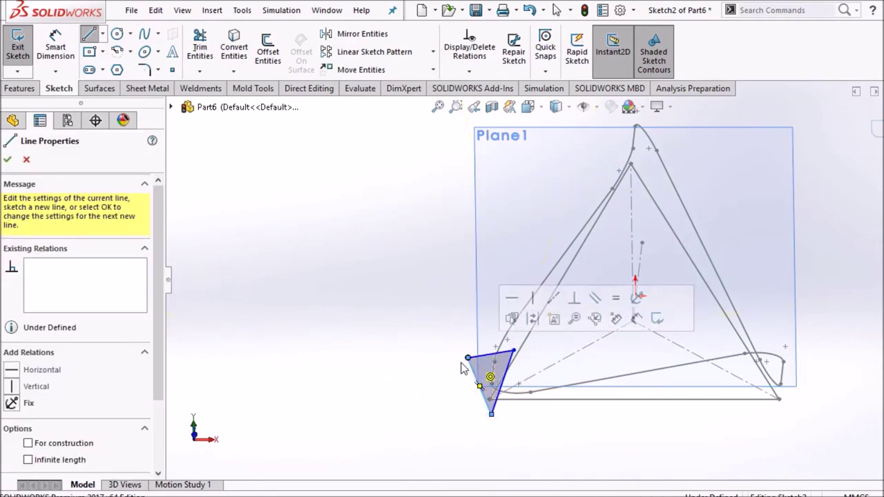
left_click(456, 373)
Apply an Equal relation to the small triangle's three sides.
mouse_move(456, 377)
middle_mouse_down()
mouse_move(463, 389)
mouse_move(485, 368)
mouse_move(479, 366)
mouse_move(481, 375)
mouse_move(533, 378)
middle_mouse_up()
left_click(532, 371)
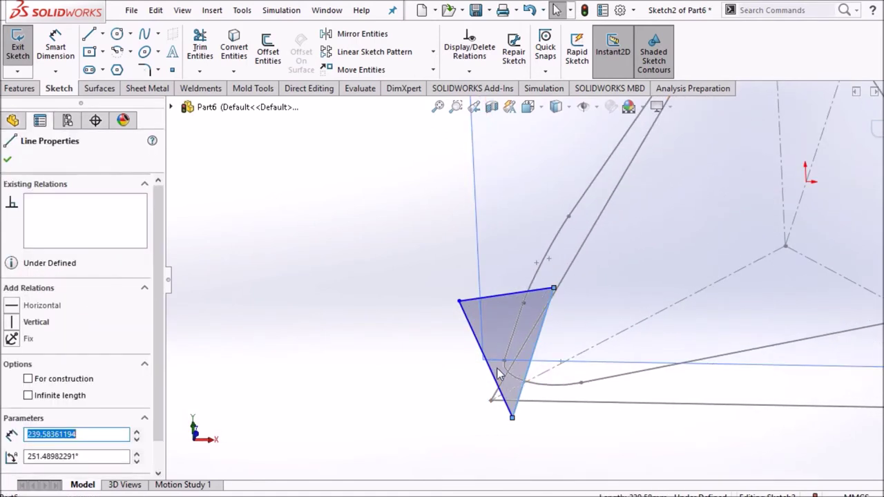
left_click(490, 372, "ctrl")
left_click(502, 298, "ctrl")
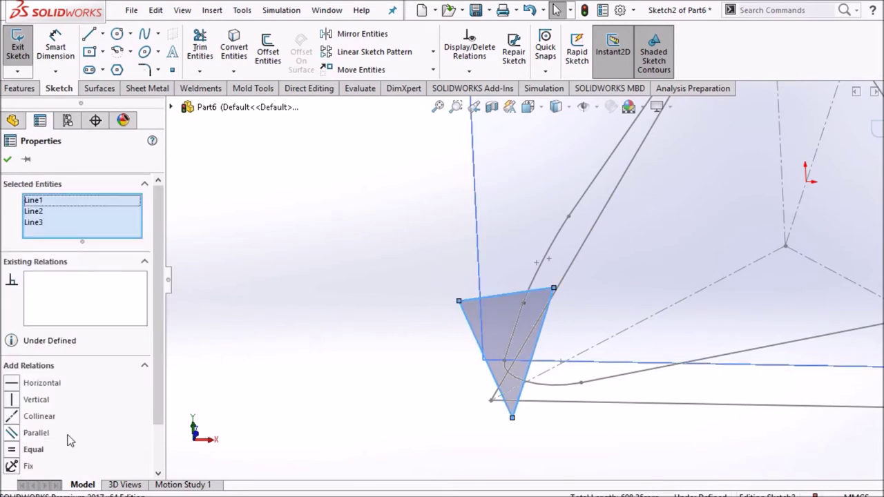
left_click(37, 451)
left_click(261, 372)
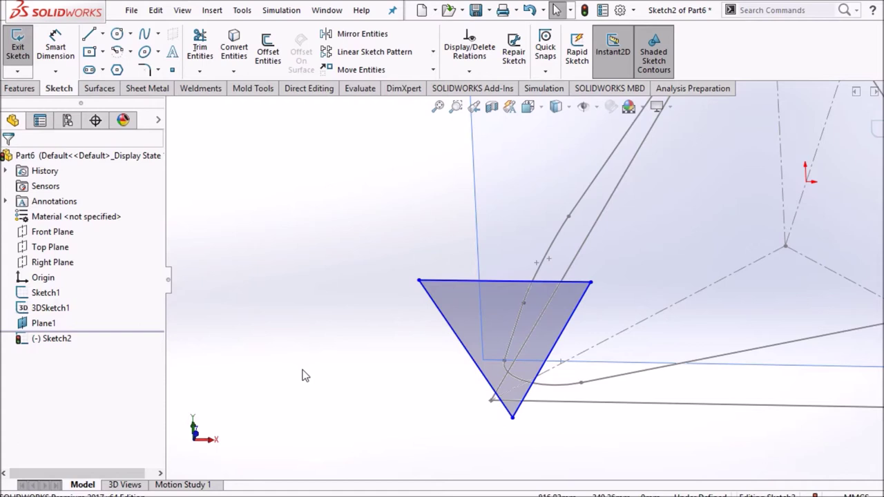
Draw three centerlines joining the small triangle's corners to one shared point inside it.
left_click(103, 34)
left_click(116, 67)
left_click(590, 283)
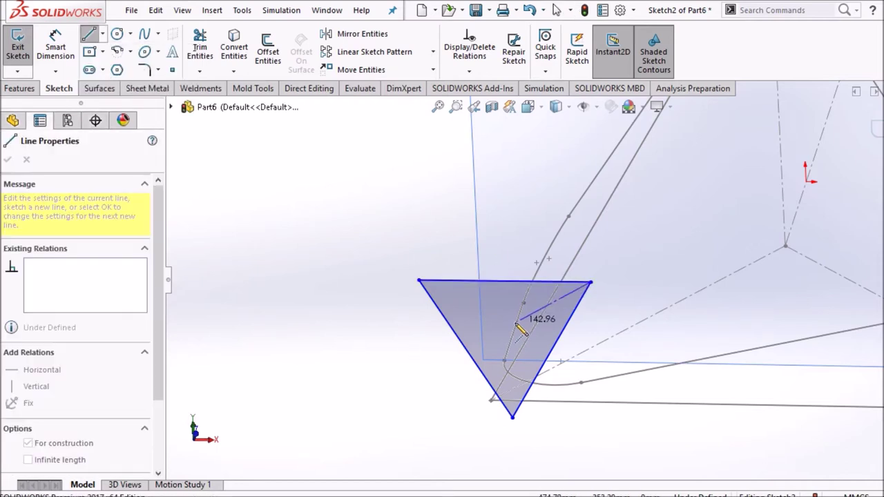
left_click(512, 417)
right_click(412, 350)
left_click(431, 361)
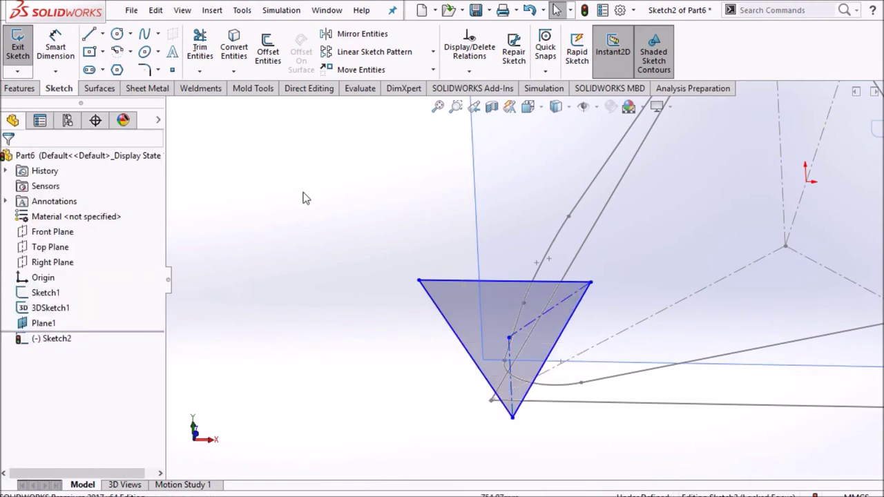
left_click(102, 33)
left_click(116, 67)
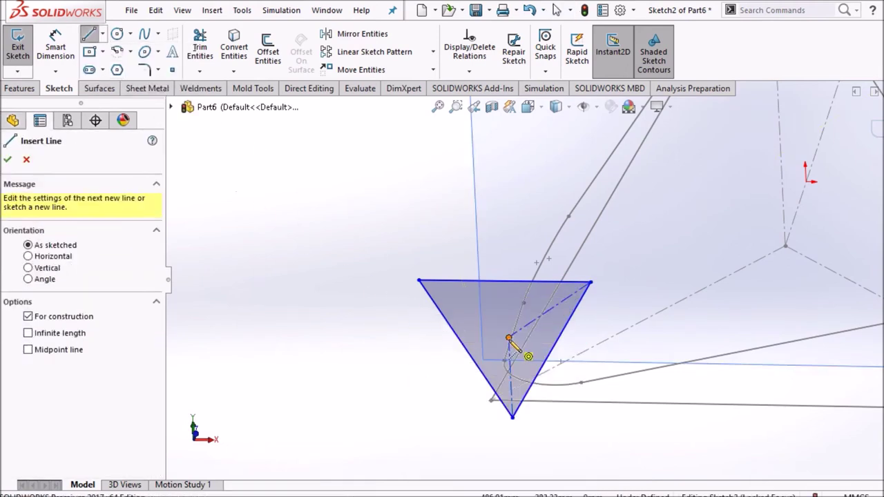
left_click(509, 338)
left_click(420, 281)
right_click(346, 268)
left_click(358, 278)
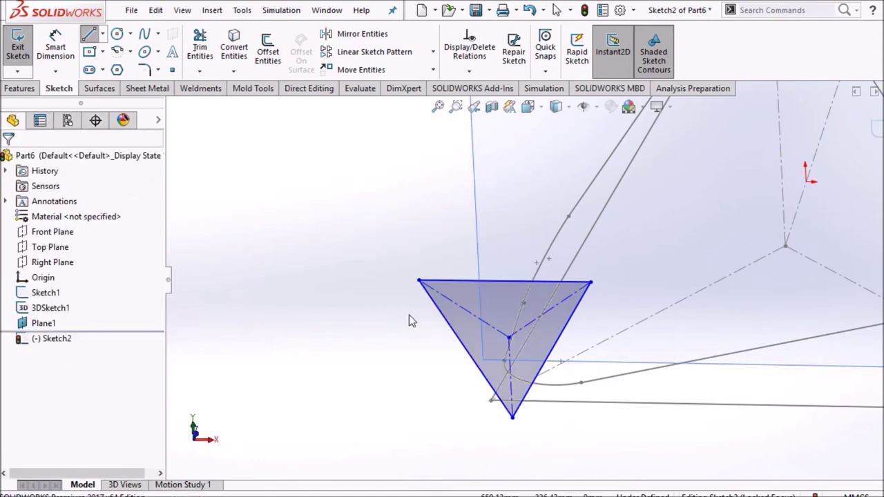
Apply an Equal relation to the three centerlines inside the small triangle to centre their shared point.
left_click(444, 321)
left_click(424, 336)
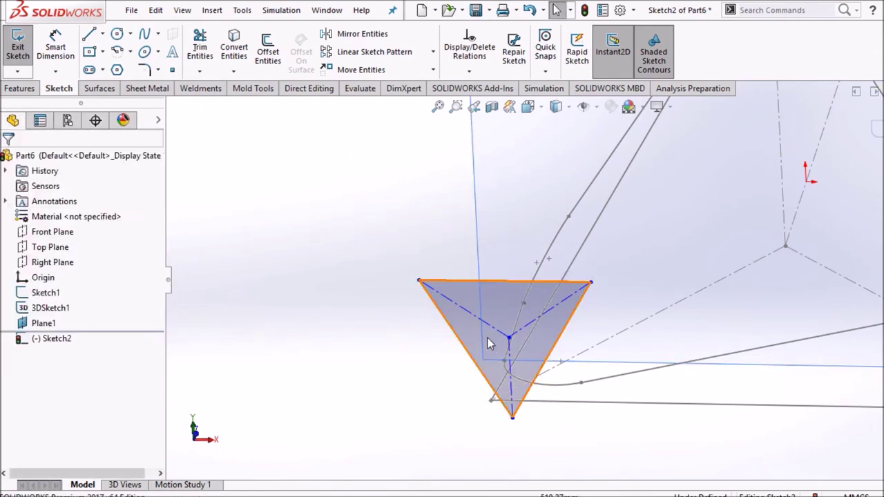
left_click(450, 307)
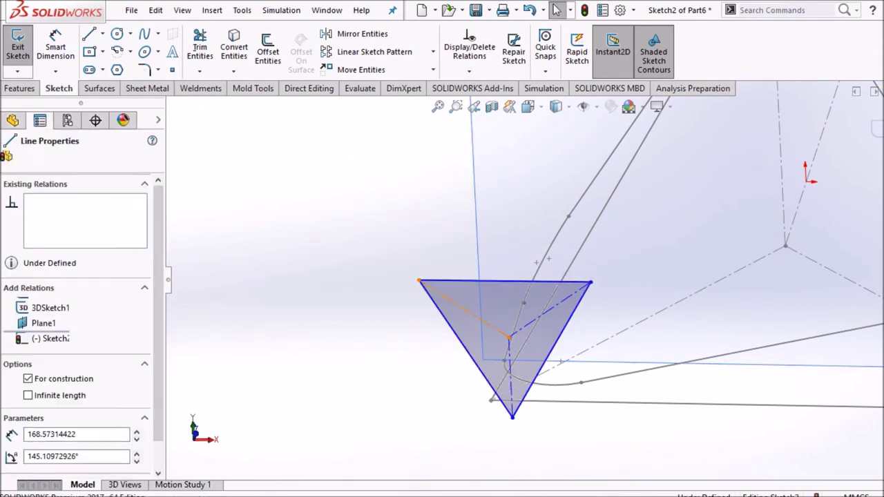
left_click(510, 375, "ctrl")
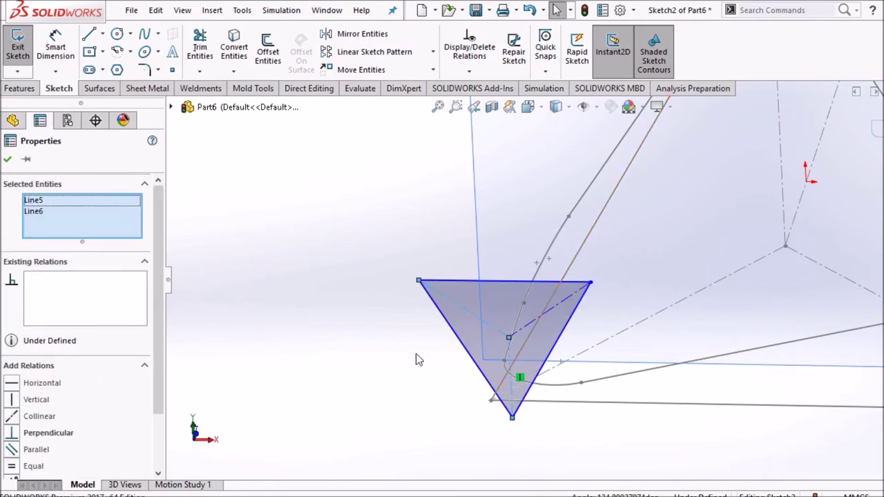
left_click(416, 354)
left_click(511, 350)
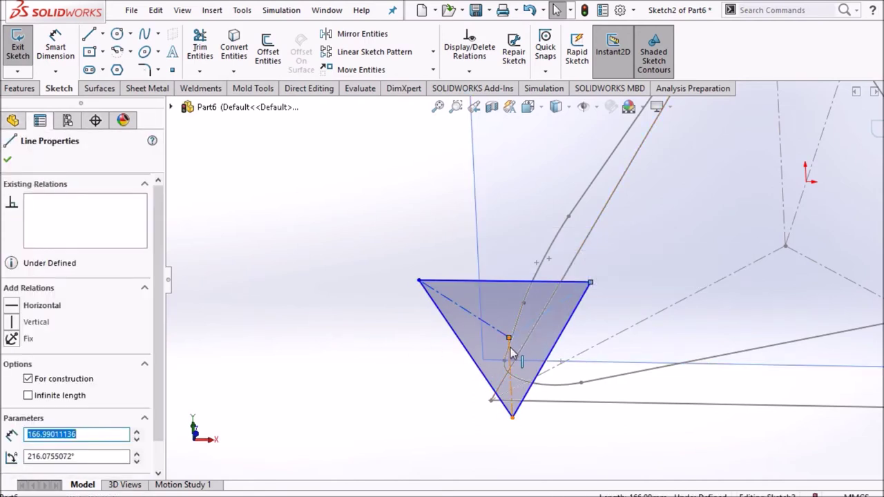
left_click(511, 349, "ctrl")
left_click(489, 325, "ctrl")
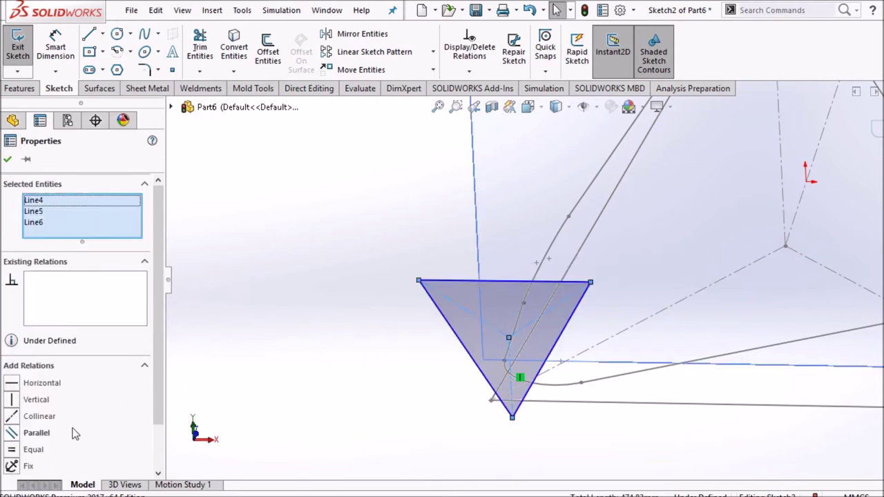
left_click(34, 449)
left_click(393, 379)
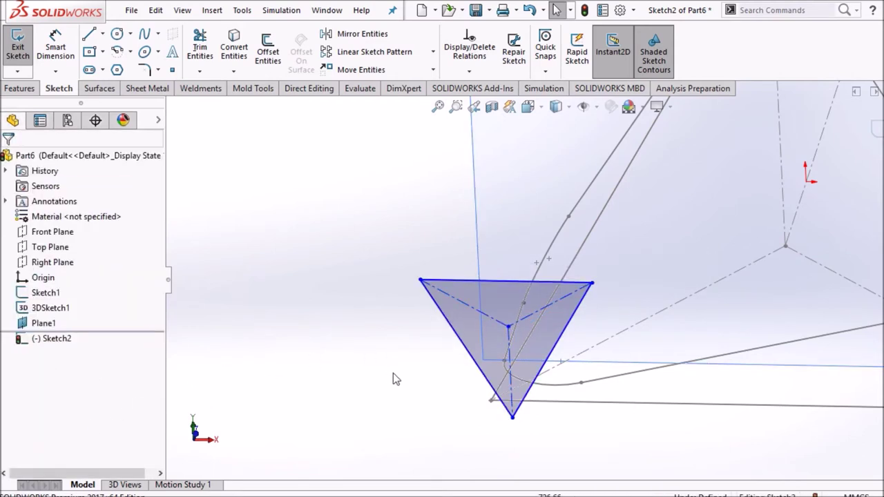
Delete the vertical relation on the small triangle's lower centerline and move the triangle's bottom corner slightly to rotate it.
left_click_drag(513, 421, 496, 413)
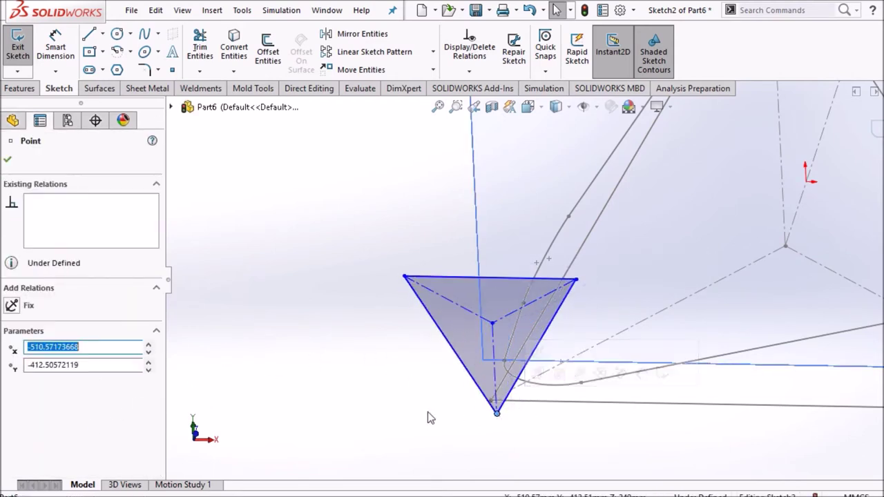
left_click(426, 417)
left_click(494, 357)
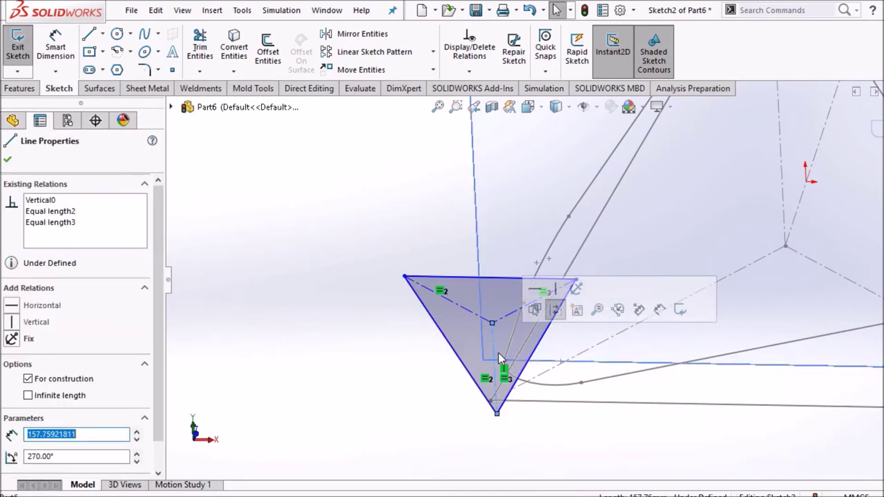
left_click(506, 370)
right_click(506, 371)
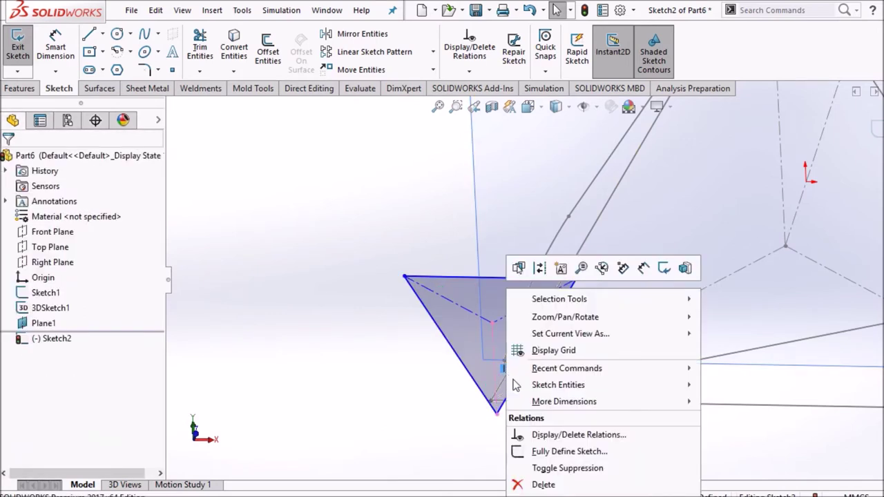
left_click(549, 486)
left_click_drag(498, 416, 484, 419)
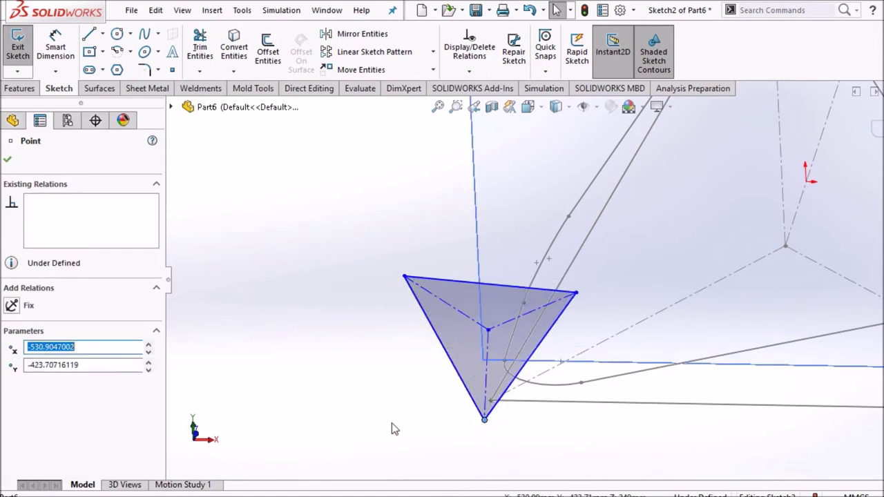
left_click(436, 418)
Make the small triangle's right side parallel to the adjacent slanted edge of the base triangle.
left_click(531, 364)
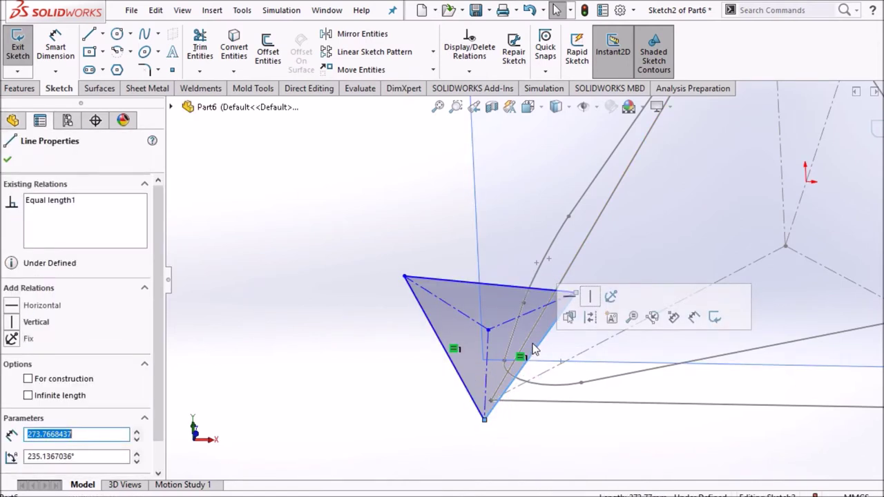
left_click(536, 338, "ctrl")
mouse_move(381, 385)
middle_mouse_down()
mouse_move(394, 375)
mouse_move(379, 331)
mouse_move(366, 342)
middle_mouse_up()
left_click(36, 416)
left_click(221, 397)
mouse_move(327, 396)
middle_mouse_down()
mouse_move(327, 375)
mouse_move(335, 373)
mouse_move(328, 404)
mouse_move(318, 392)
middle_mouse_up()
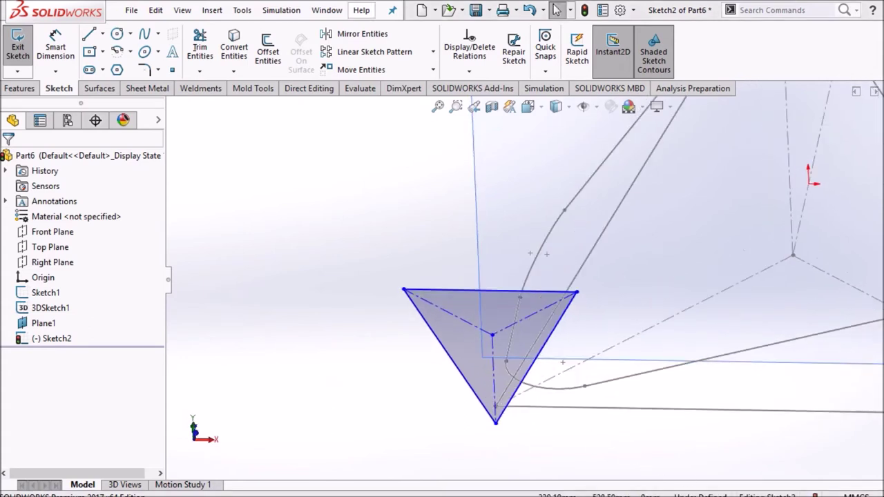
Dimension the small triangle's left side at 72 mm and leave the dimension command.
left_click(55, 43)
left_click(426, 327)
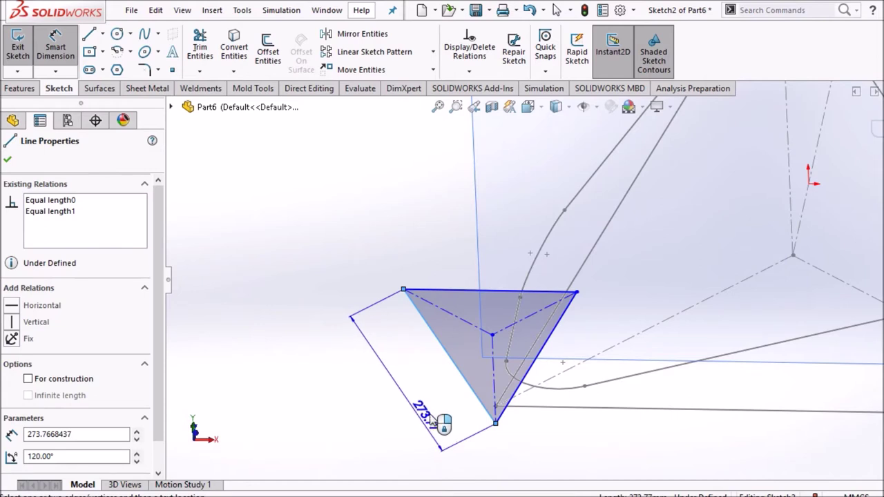
left_click(442, 418)
type("72")
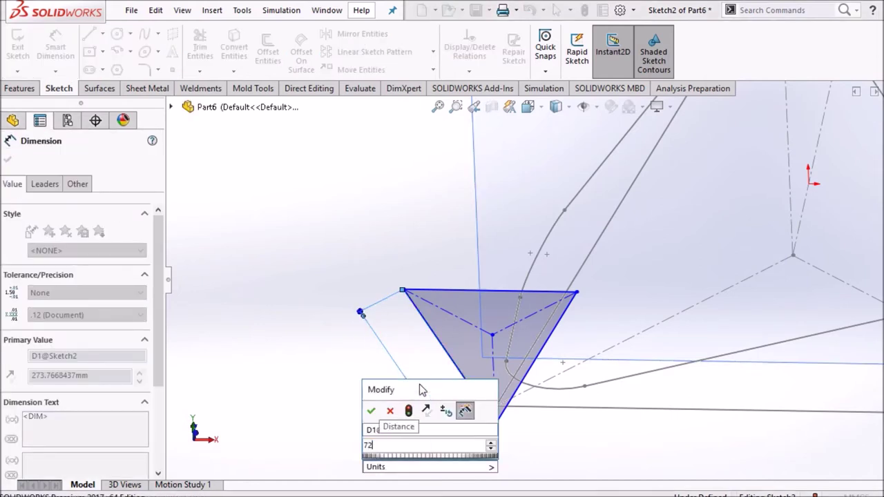
key("Return")
left_click(345, 296)
right_click(345, 295)
left_click(382, 339)
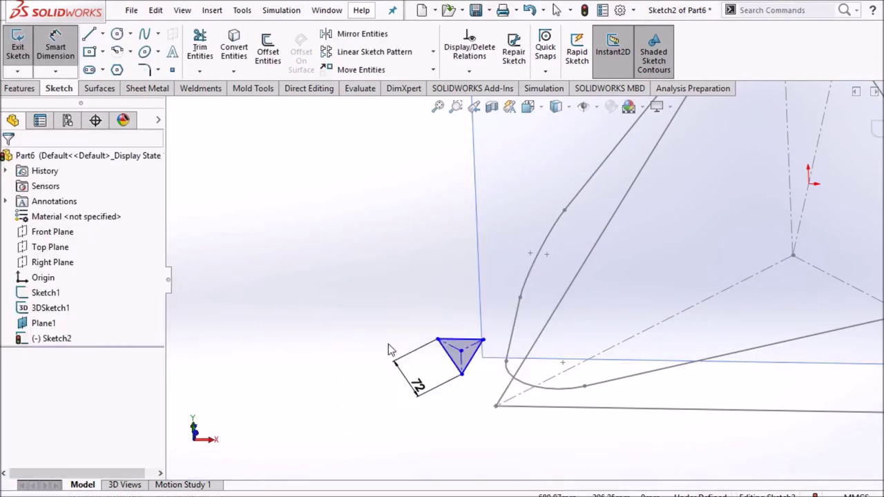
Pin the small triangle's centre point to the nearest straight segment of the 3D frame sketch with a Pierce relation.
left_click(461, 352)
middle_click_drag(540, 371, 546, 306)
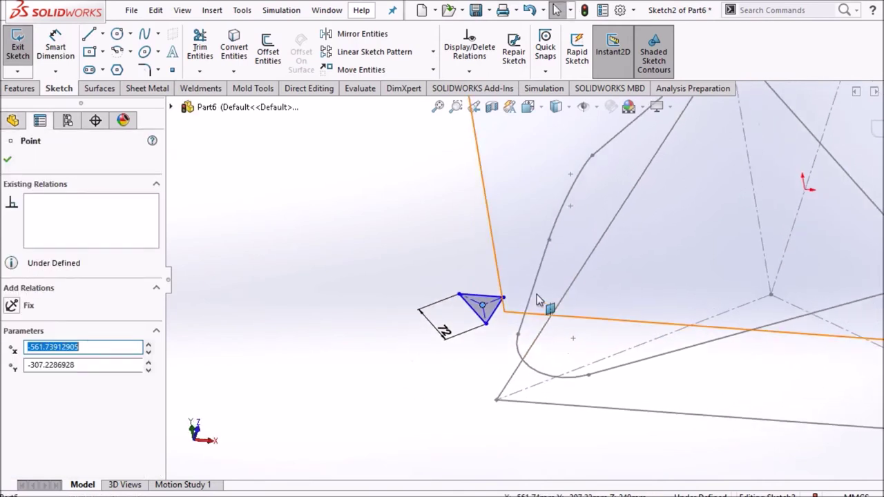
left_click(533, 286, "ctrl")
left_click(29, 385)
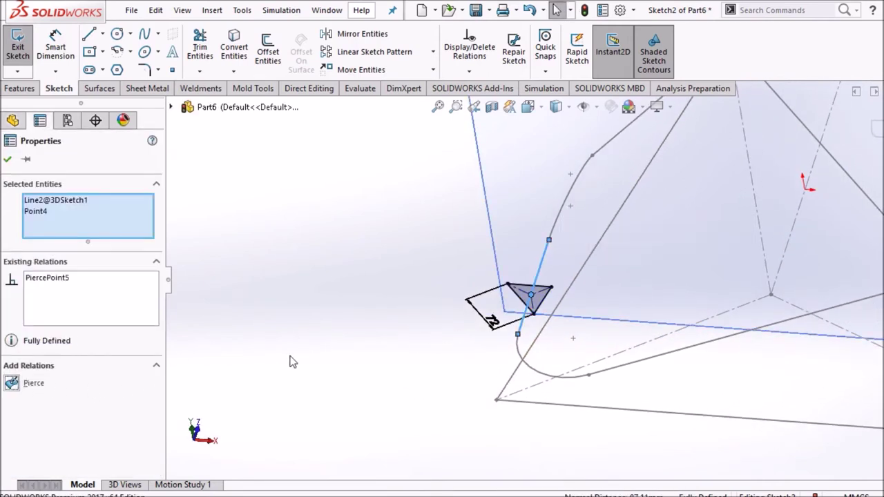
left_click(290, 362)
mouse_move(322, 332)
middle_mouse_down()
mouse_move(302, 371)
mouse_move(310, 431)
middle_mouse_up()
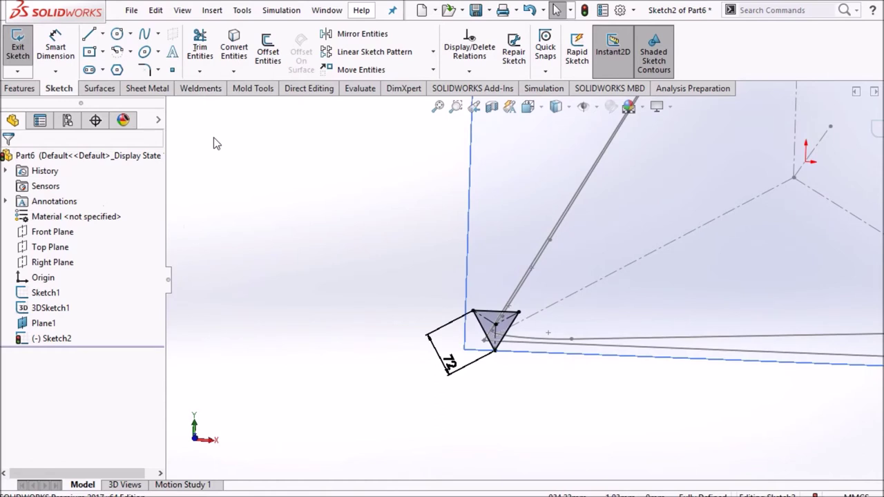
middle_click_drag(314, 258, 263, 192)
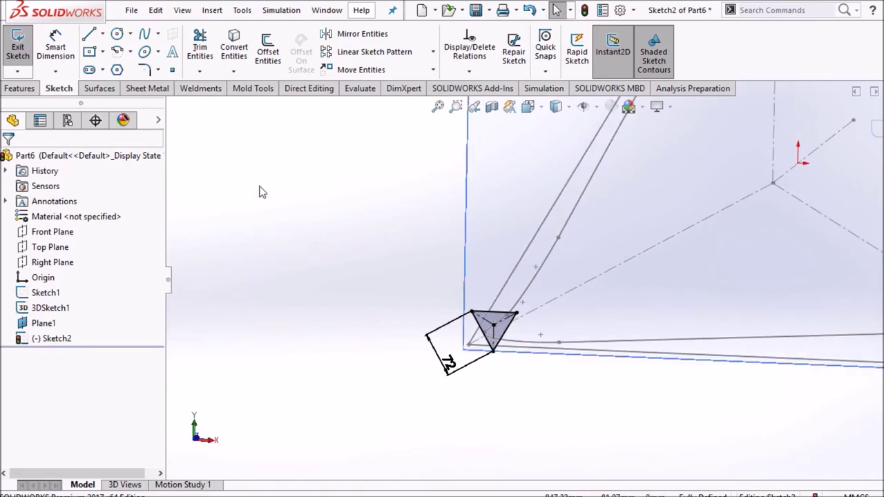
Create a Swept Boss/Base using the small triangle sketch as the profile and the closed 3D frame sketch as the path.
left_click(20, 88)
left_click(134, 33)
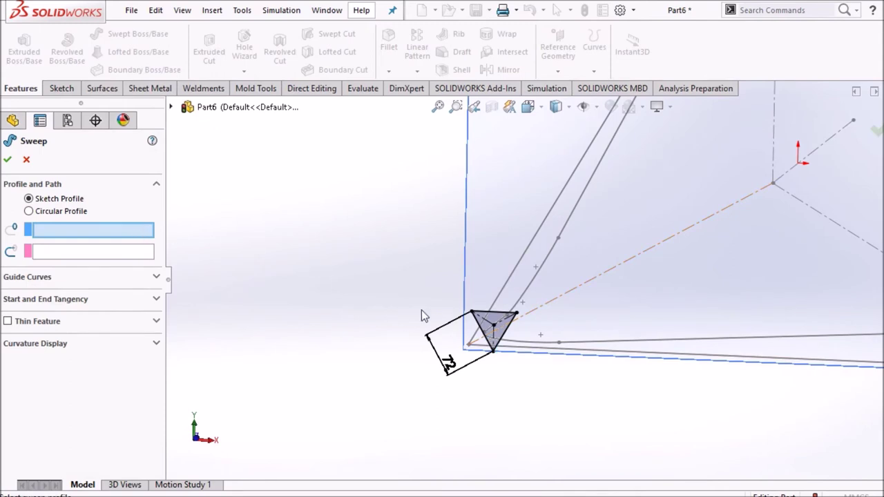
left_click(479, 325)
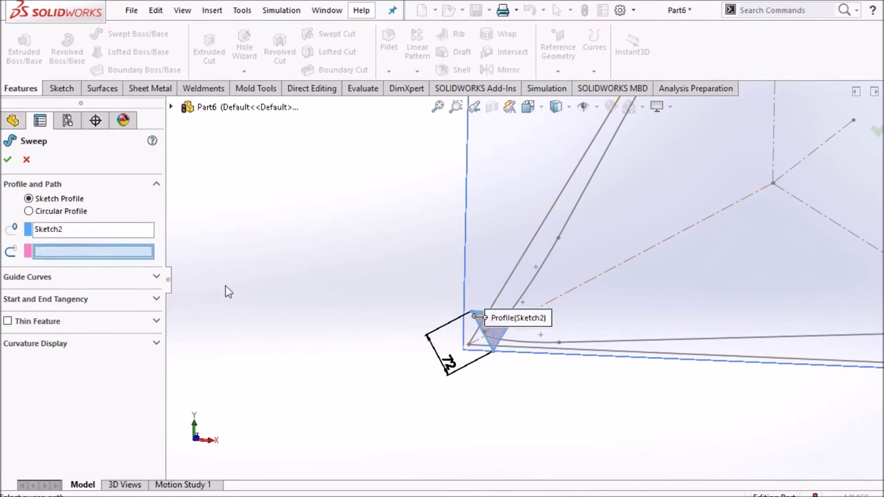
middle_click_drag(525, 257, 509, 198)
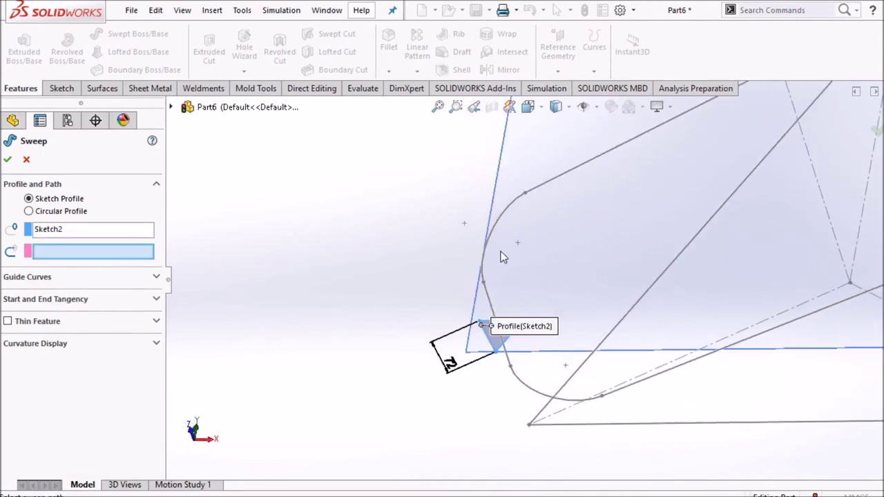
left_click(488, 297)
middle_click_drag(434, 293, 435, 207)
left_click(7, 162)
mouse_move(377, 261)
middle_mouse_down()
mouse_move(420, 249)
mouse_move(412, 253)
mouse_move(433, 291)
mouse_move(462, 306)
mouse_move(416, 363)
mouse_move(400, 304)
mouse_move(417, 286)
mouse_move(476, 269)
mouse_move(438, 292)
mouse_move(496, 300)
mouse_move(550, 250)
mouse_move(497, 249)
middle_mouse_up()
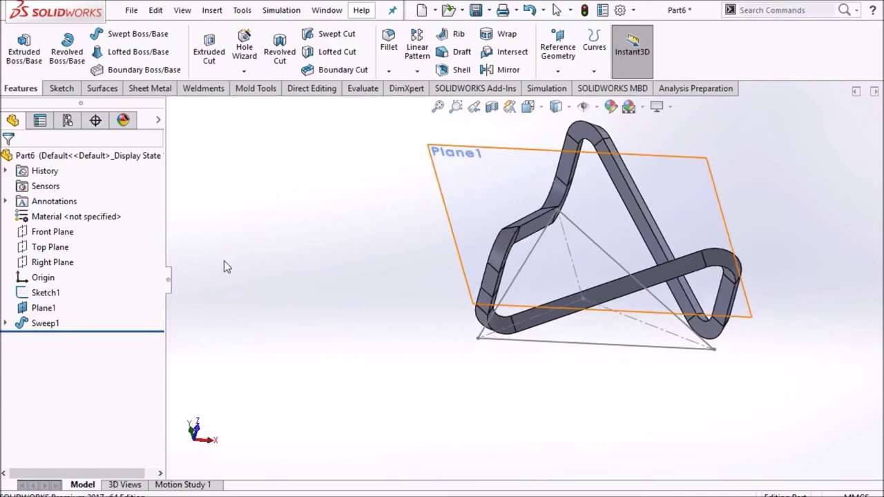
Reopen the sweep's profile sketch Sketch2 for editing and delete the parallel relation on the small triangle's right side.
left_click(5, 323)
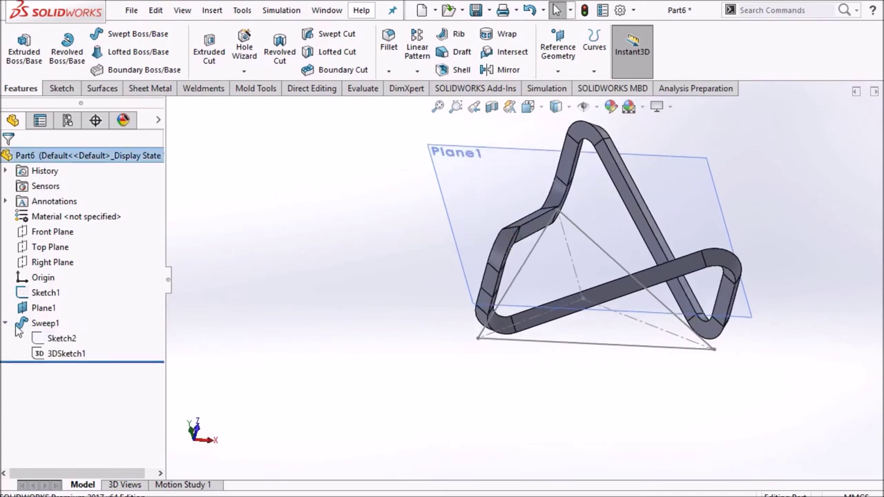
left_click(73, 338)
left_click(78, 302)
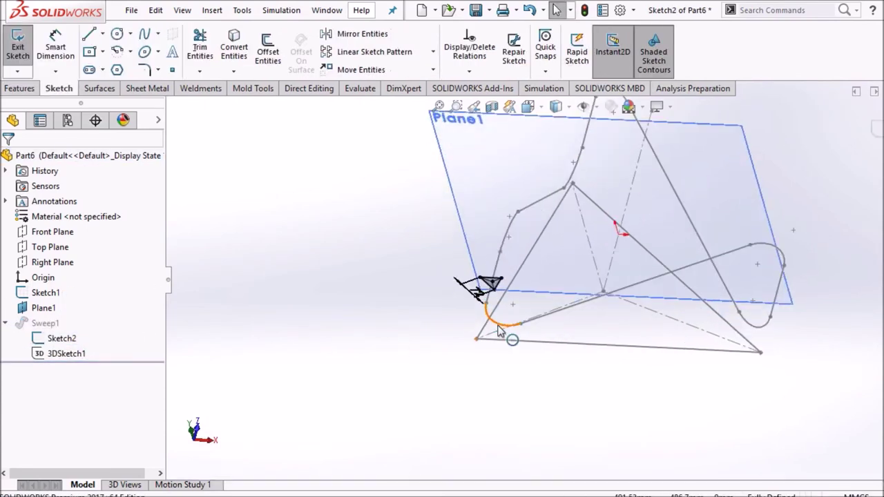
scroll(545, 228, "down", 5)
left_click(543, 214)
scroll(546, 221, "down", 3)
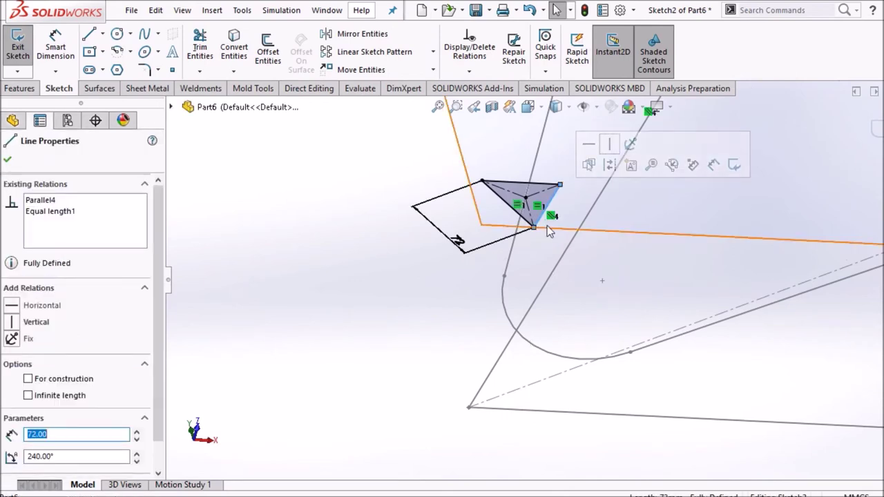
right_click(548, 218)
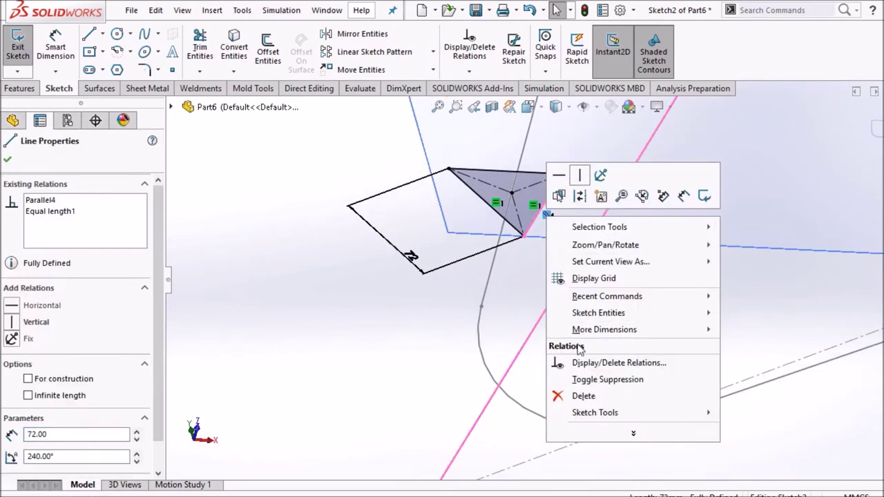
left_click(586, 397)
Try making the small triangle's upper side parallel to the base triangle's lower edge.
mouse_move(465, 266)
middle_mouse_down()
mouse_move(449, 278)
mouse_move(483, 315)
mouse_move(472, 348)
middle_mouse_up()
left_click(478, 311)
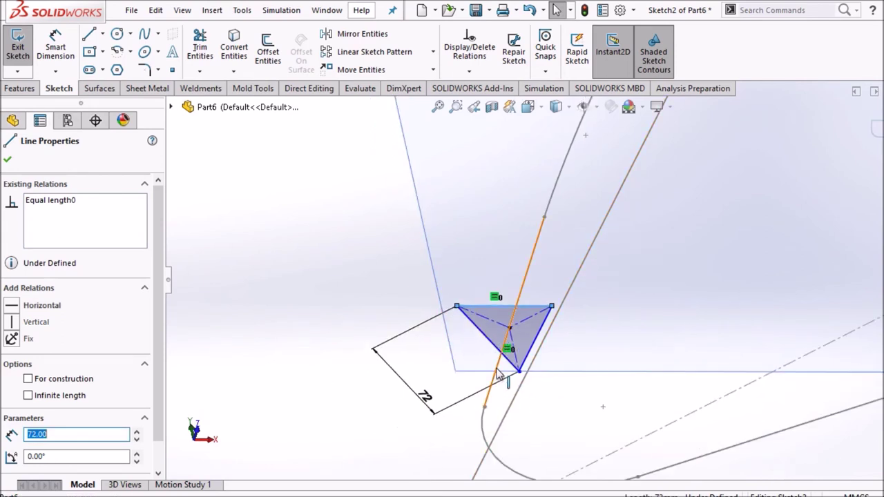
scroll(552, 278, "up", 3)
mouse_move(564, 235)
middle_mouse_down()
mouse_move(593, 197)
mouse_move(606, 276)
middle_mouse_up()
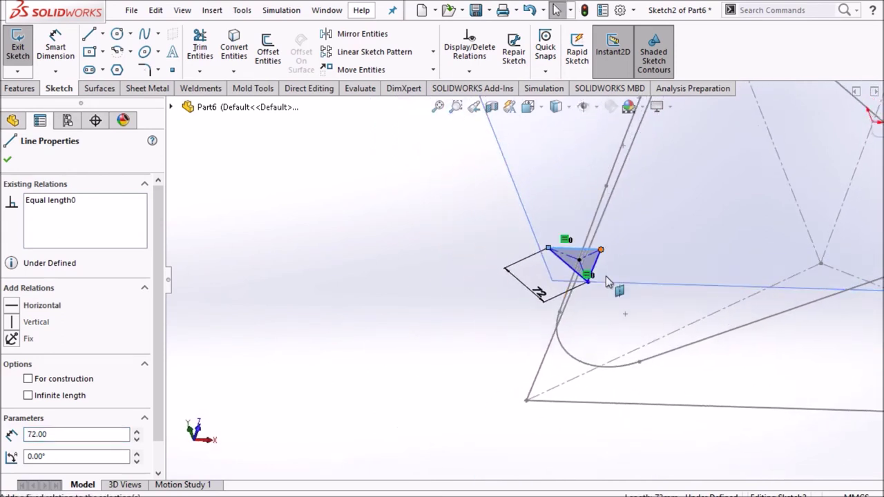
left_click(637, 408, "ctrl")
left_click(37, 419)
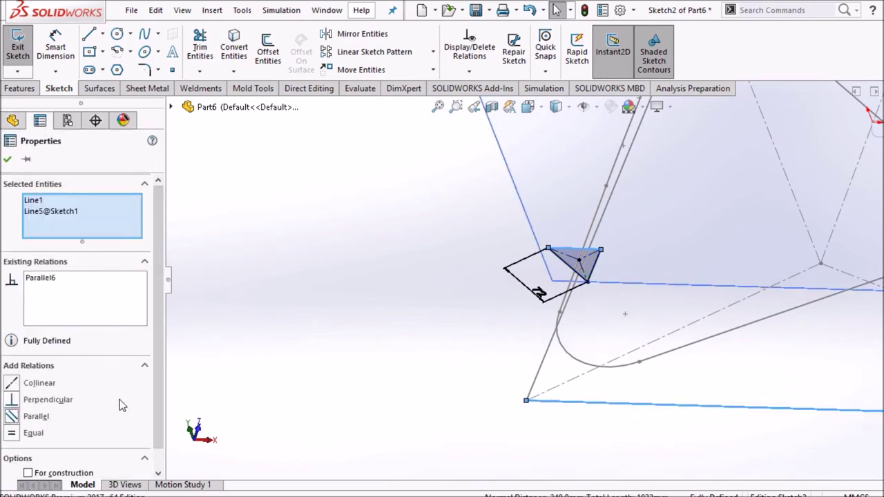
left_click(385, 315)
mouse_move(385, 316)
middle_mouse_down()
mouse_move(412, 284)
mouse_move(389, 322)
mouse_move(484, 335)
mouse_move(444, 302)
mouse_move(188, 337)
middle_mouse_up()
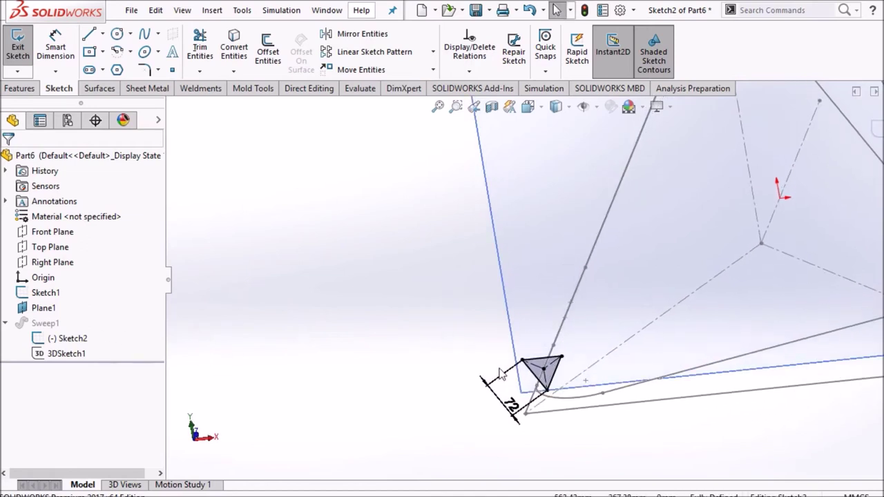
Delete the parallel relation on the small triangle's upper side.
left_click(535, 360)
middle_click_drag(536, 359, 541, 359)
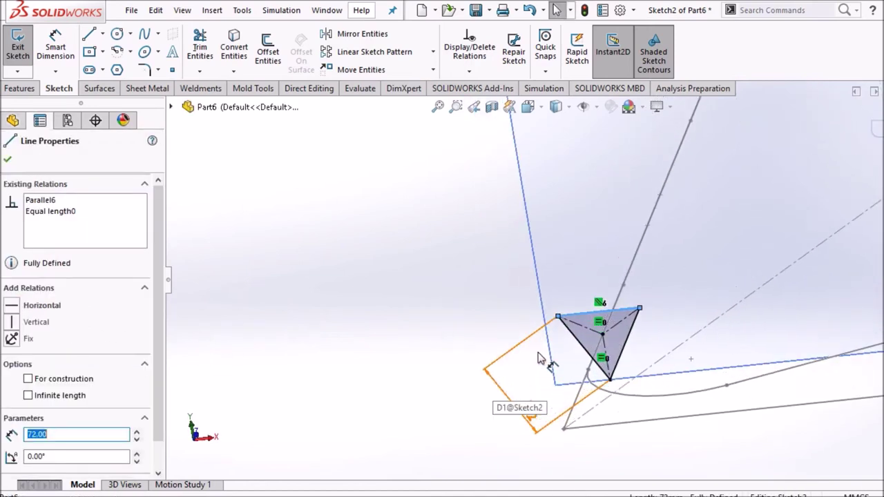
key("Escape")
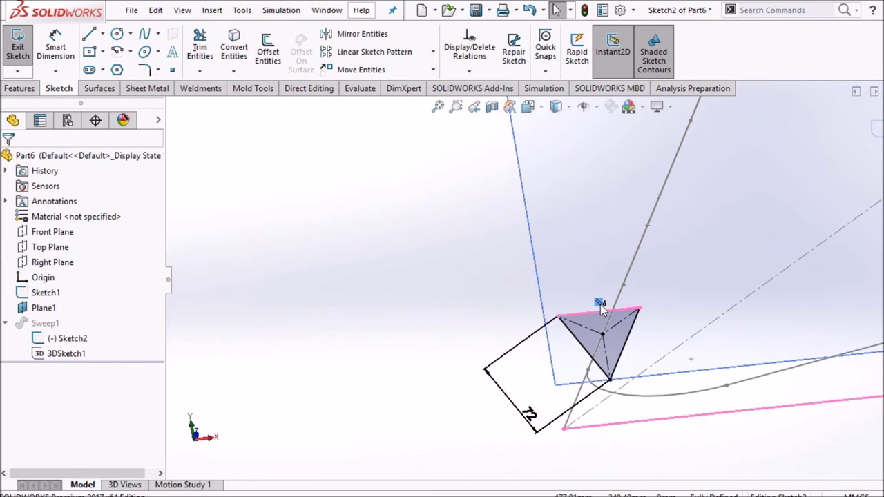
right_click(600, 307)
left_click(656, 478)
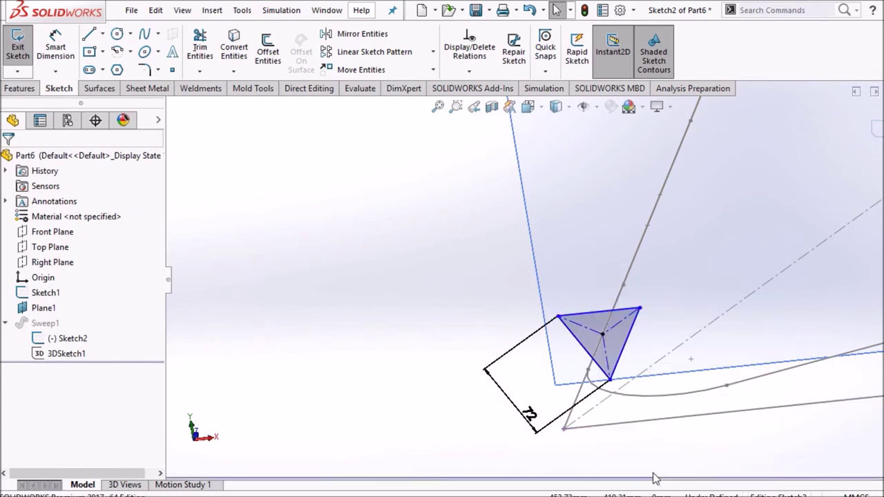
Make the small triangle's upper side parallel to the base triangle's left slanted edge and exit the sketch to rebuild the sweep.
left_click(602, 316)
middle_click_drag(602, 317, 759, 379)
left_click(669, 264, "ctrl")
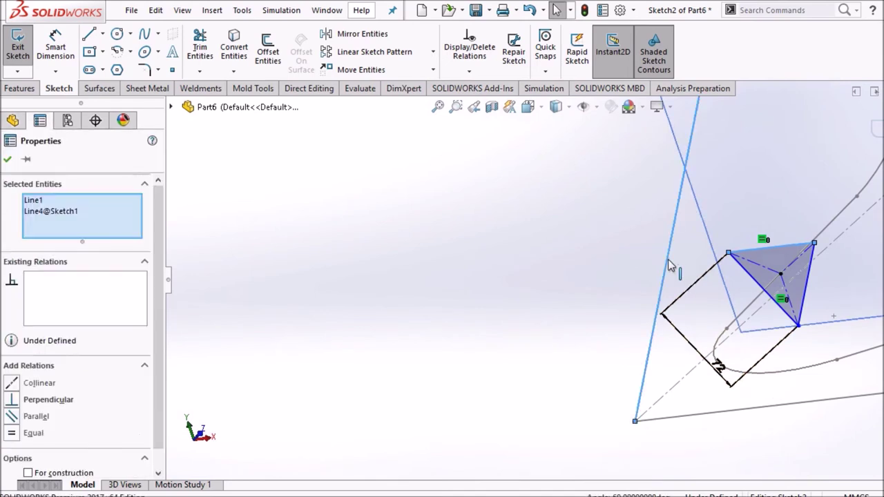
left_click(41, 417)
left_click(465, 320)
mouse_move(466, 320)
middle_mouse_down()
mouse_move(500, 297)
mouse_move(496, 304)
middle_mouse_up()
scroll(542, 280, "up", 3)
left_click(874, 131)
middle_click_drag(643, 246, 574, 204)
scroll(620, 244, "up", 5)
mouse_move(596, 302)
middle_mouse_down()
mouse_move(618, 277)
mouse_move(582, 292)
middle_mouse_up()
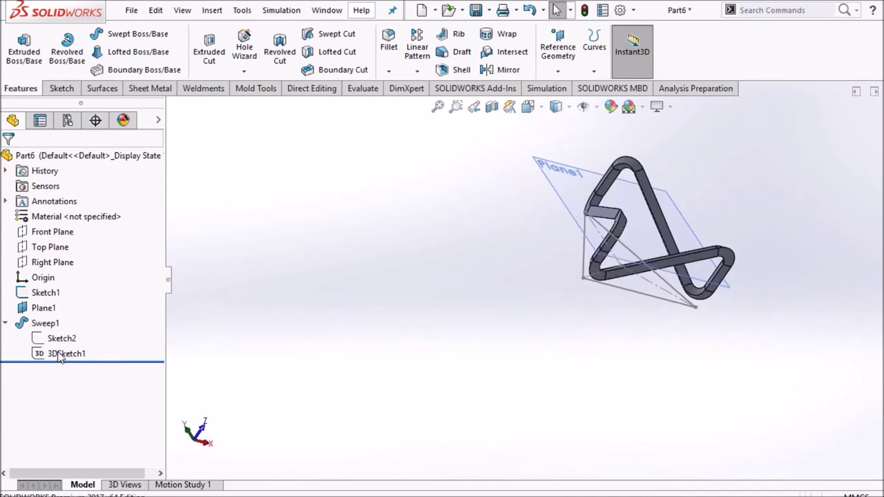
Show the sweep's path sketch 3DSketch1 so its centerline can be referenced.
left_click(6, 322)
middle_click_drag(561, 297, 504, 270)
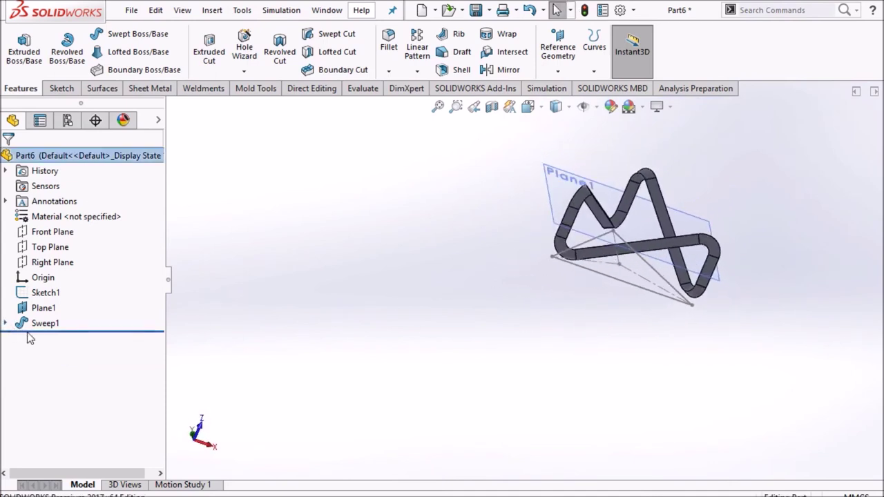
left_click(5, 323)
right_click(78, 362)
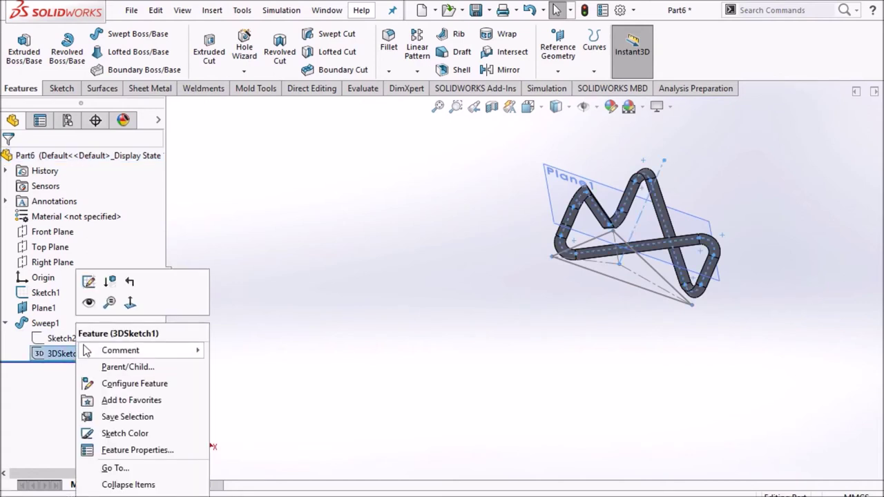
left_click(103, 304)
middle_click_drag(549, 335, 587, 298)
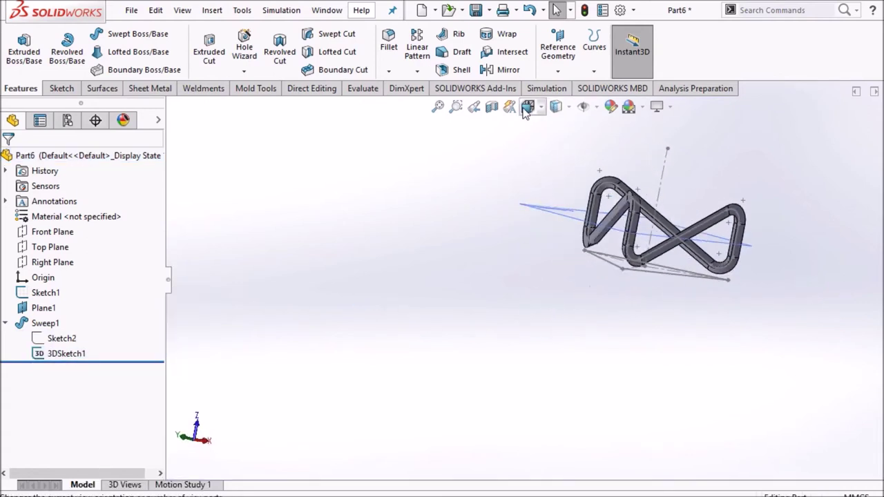
left_click(6, 324)
Start a new sketch on the Top Plane and view it straight on from the Bottom orientation.
left_click(58, 249)
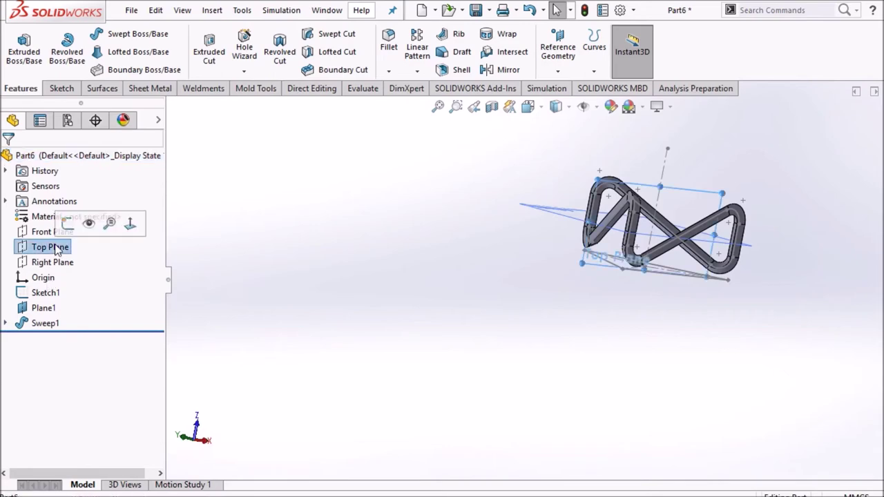
left_click(67, 223)
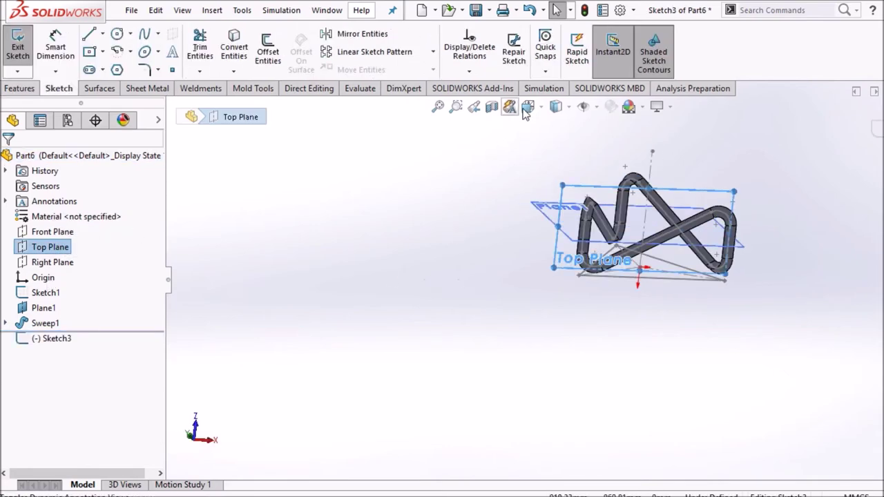
left_click(528, 107)
left_click(611, 243)
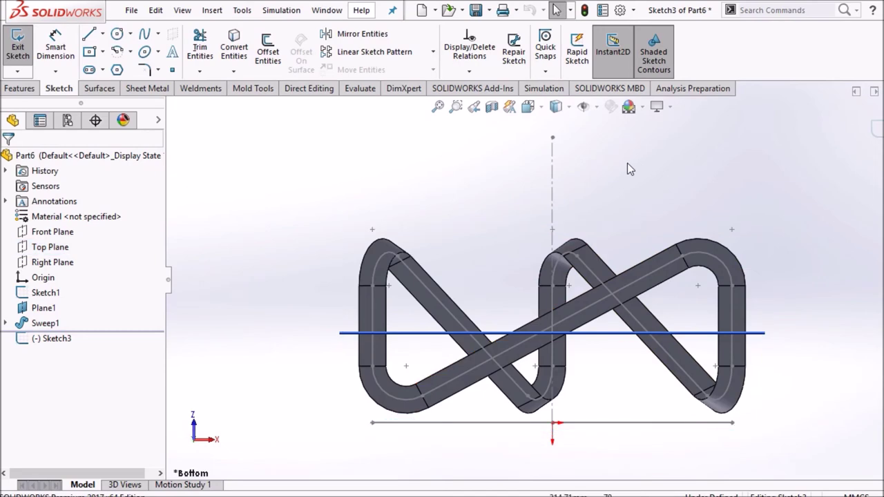
Draw a closed, thin rectangular profile about 640 mm long above the frame, extending left from the vertical centerline.
left_click(103, 33)
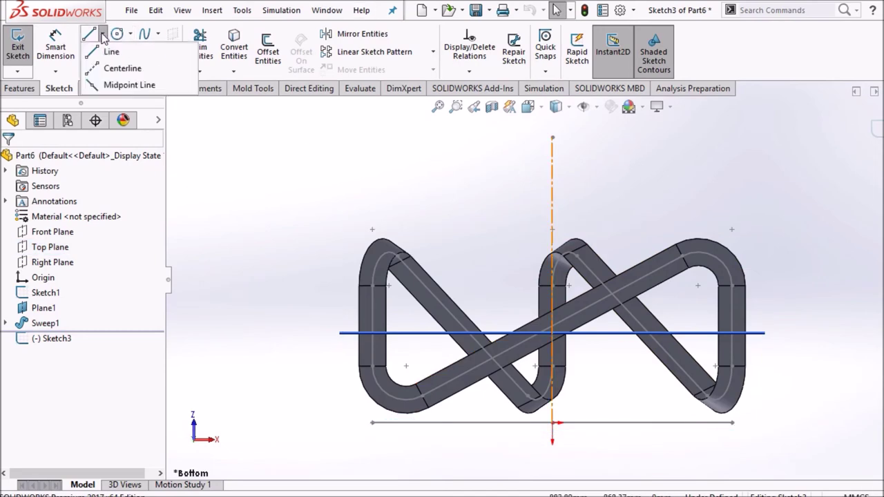
left_click(105, 50)
left_click(553, 163)
left_click(553, 187)
left_click(303, 163)
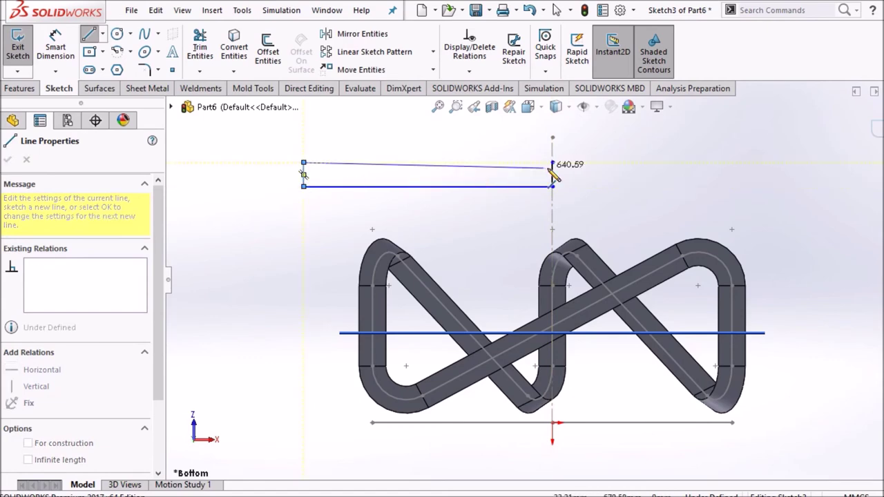
left_click(552, 163)
right_click(444, 133)
left_click(472, 145)
Draw a circle of about 38 mm radius near the rectangle's left end, reaching its upper edge.
left_click(118, 33)
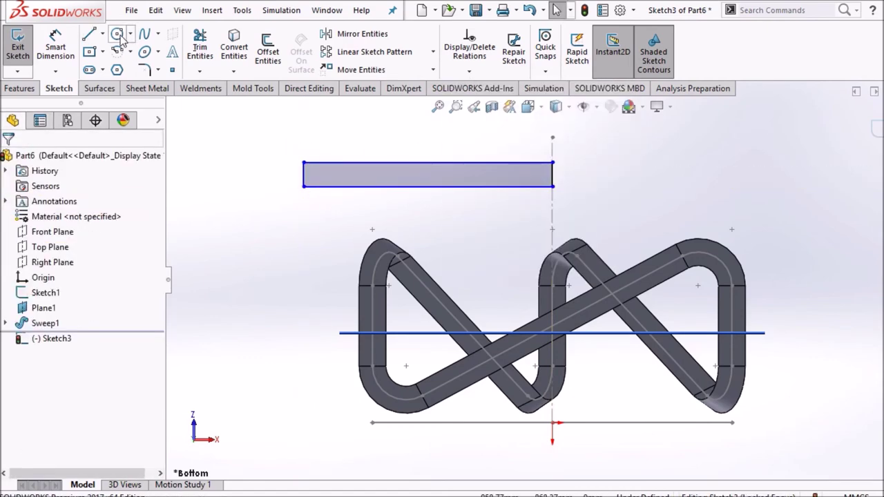
scroll(409, 200, "down", 2)
left_click(298, 183)
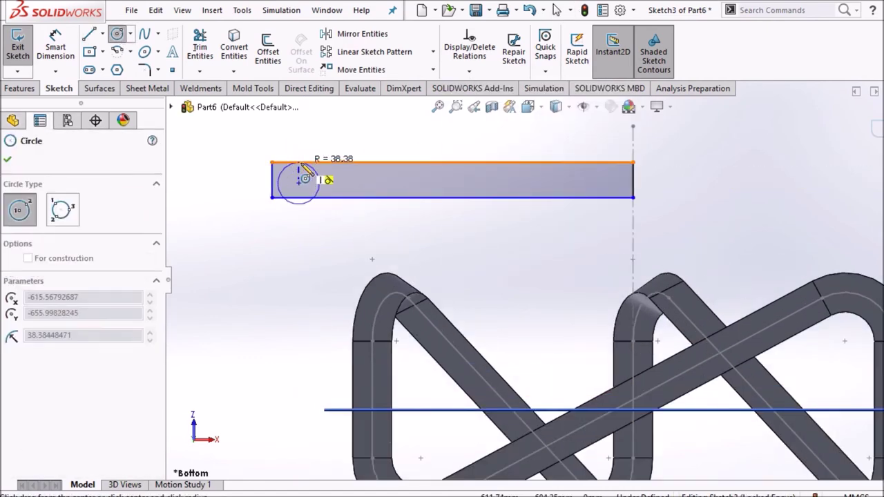
left_click(319, 183)
key("Escape")
scroll(341, 183, "down", 2)
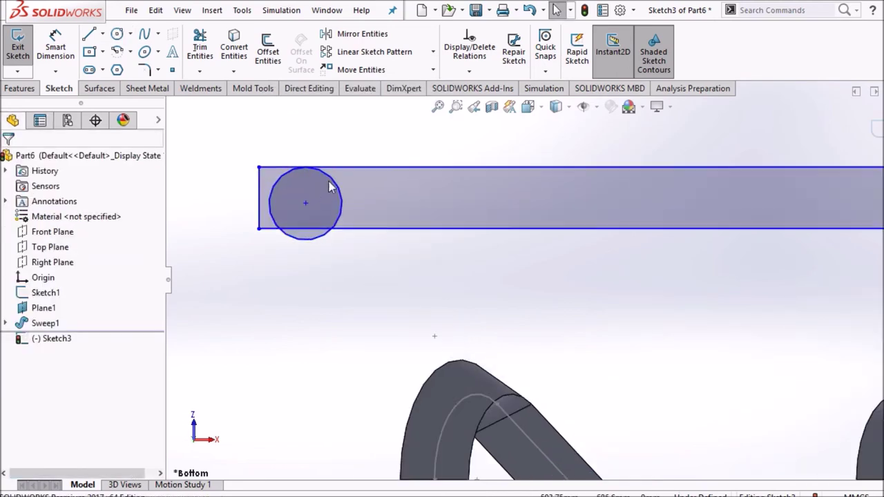
Make the circle tangent to the thin rectangle's lower edge and to its left end edge.
left_click(330, 236)
left_click(361, 231)
left_click(42, 382)
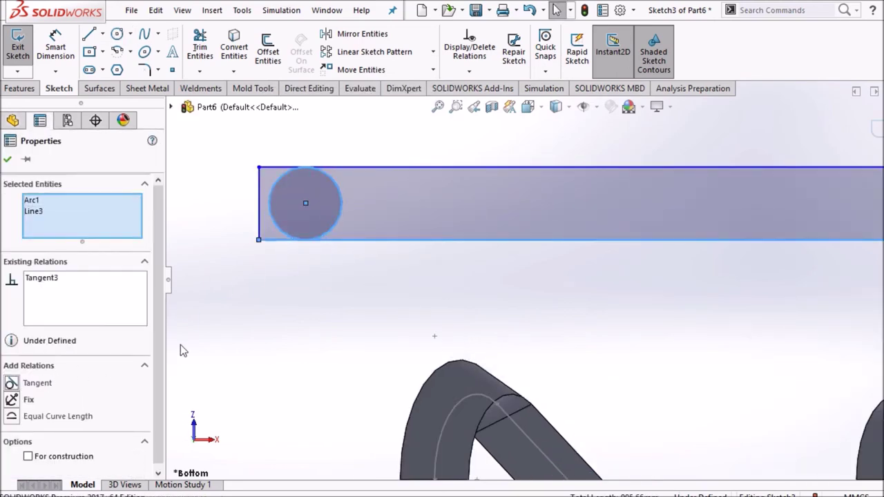
left_click(180, 345)
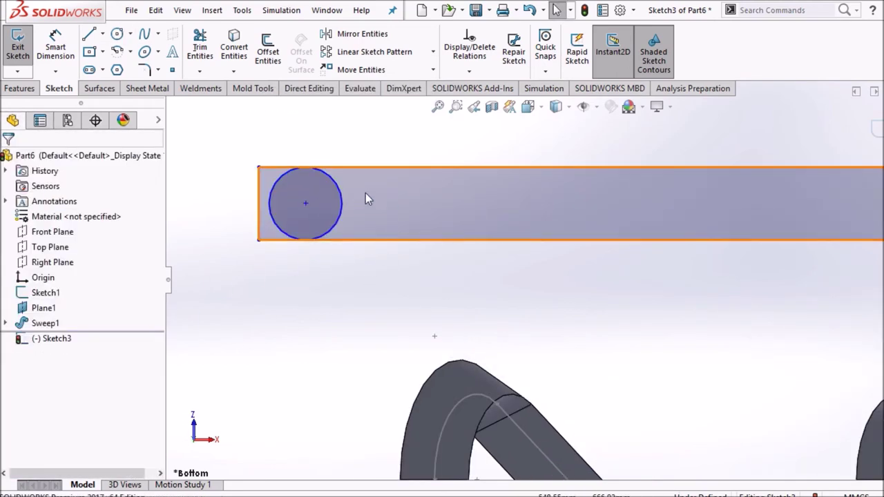
left_click(259, 202)
left_click(275, 197, "ctrl")
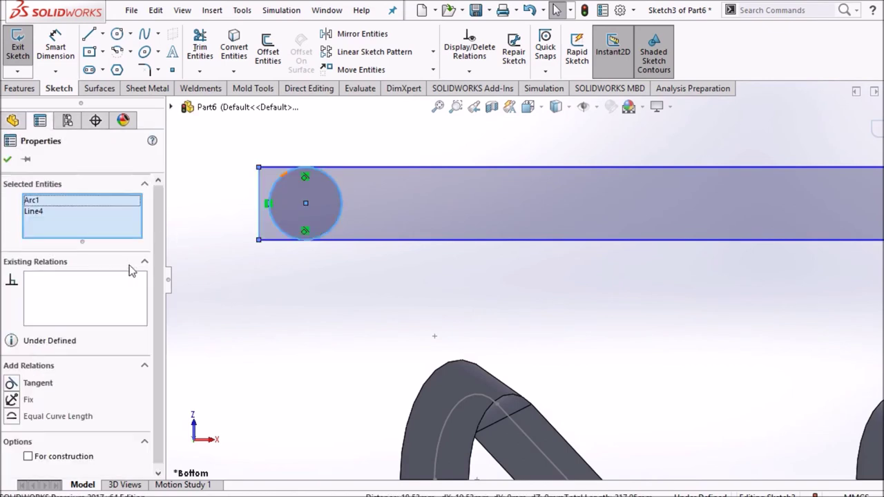
left_click(43, 384)
left_click(219, 361)
Dimension the circle's diameter as 9 mm with Smart Dimension.
left_click(55, 50)
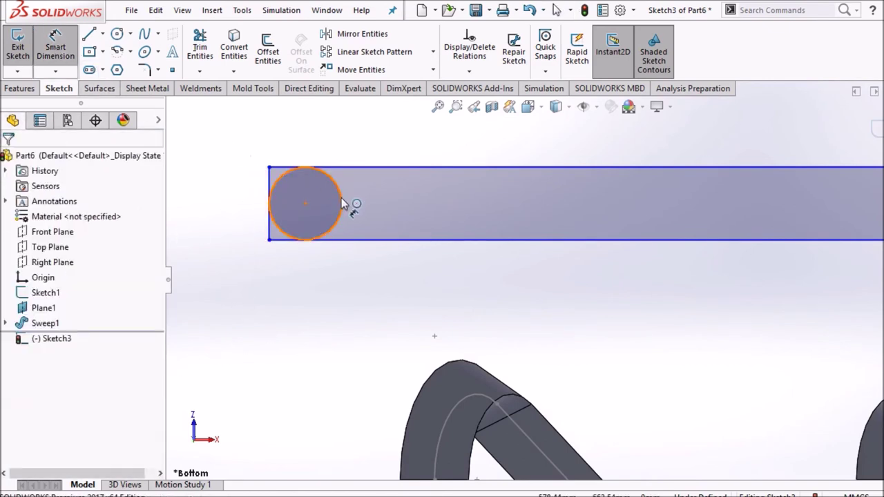
left_click(341, 198)
left_click(352, 138)
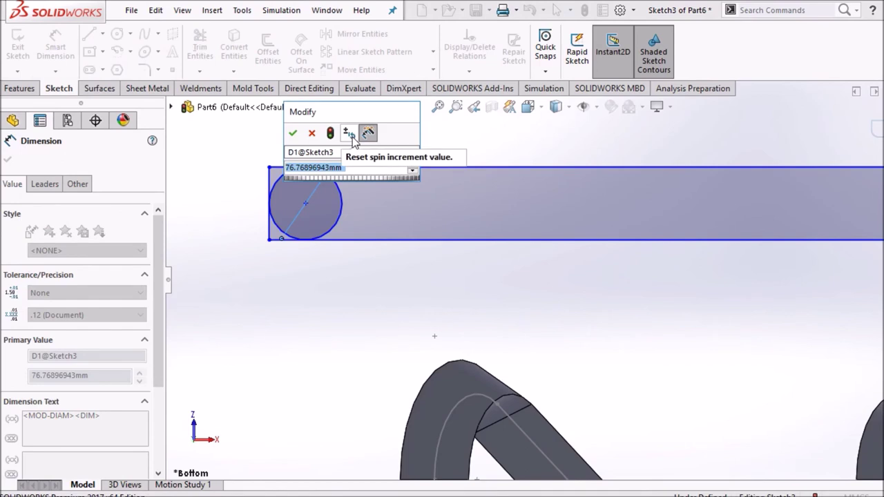
type("9")
key("Return")
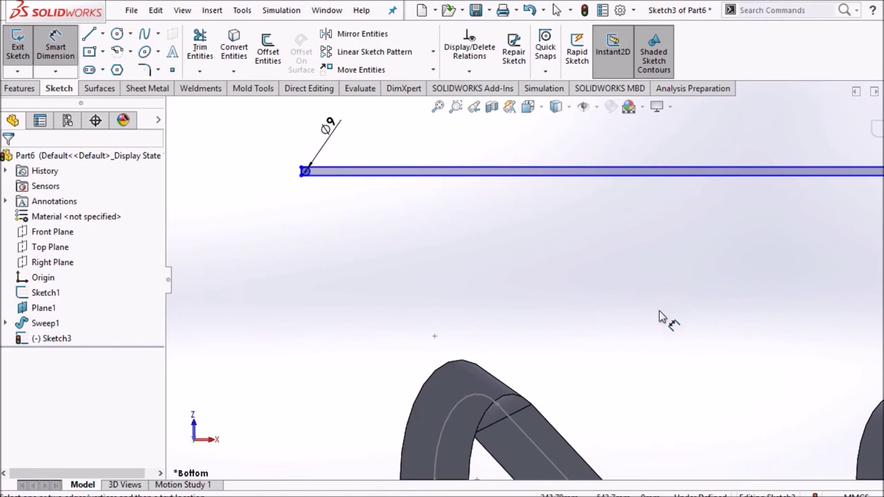
Dimension the distance from the rectangle's left end edge to the vertical centerline as 720 mm.
scroll(331, 196, "up", 3)
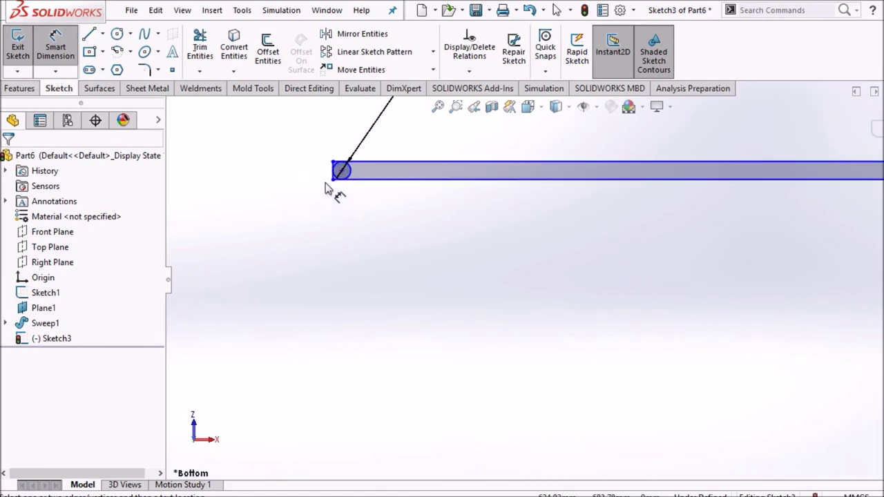
left_click(338, 173)
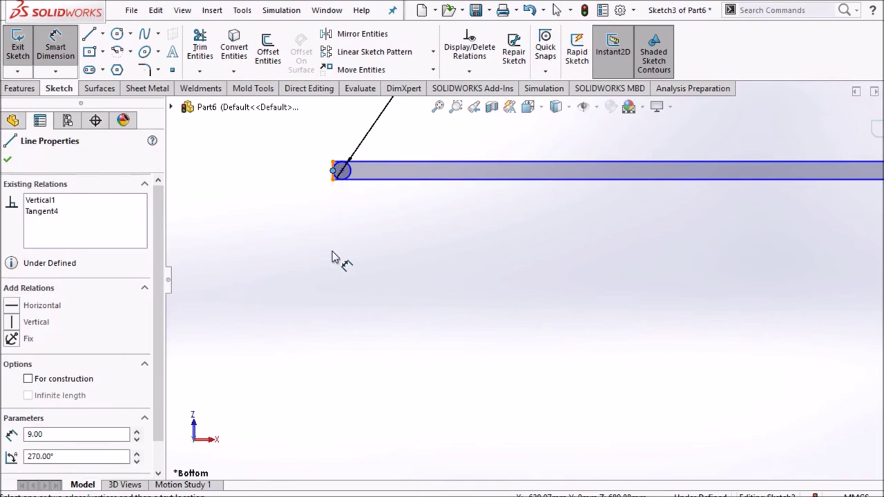
scroll(584, 276, "down", 5)
left_click(792, 307)
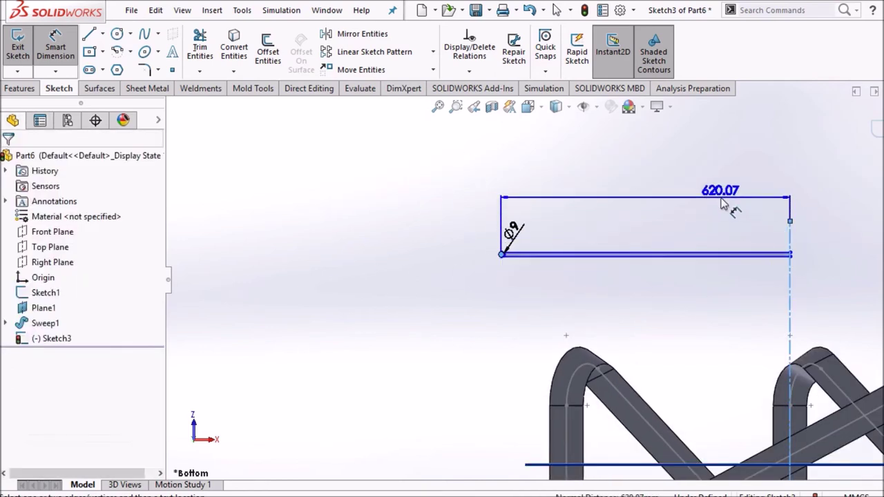
left_click(727, 204)
type("720")
key("Return")
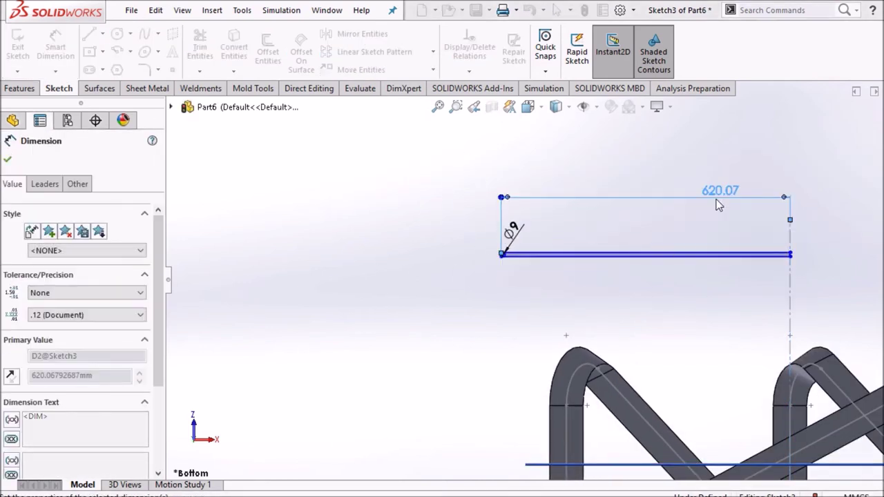
Dimension the height of the rectangle's lower edge above the origin as 410+82 mm.
key("f")
scroll(691, 297, "up", 3)
scroll(677, 298, "up", 3)
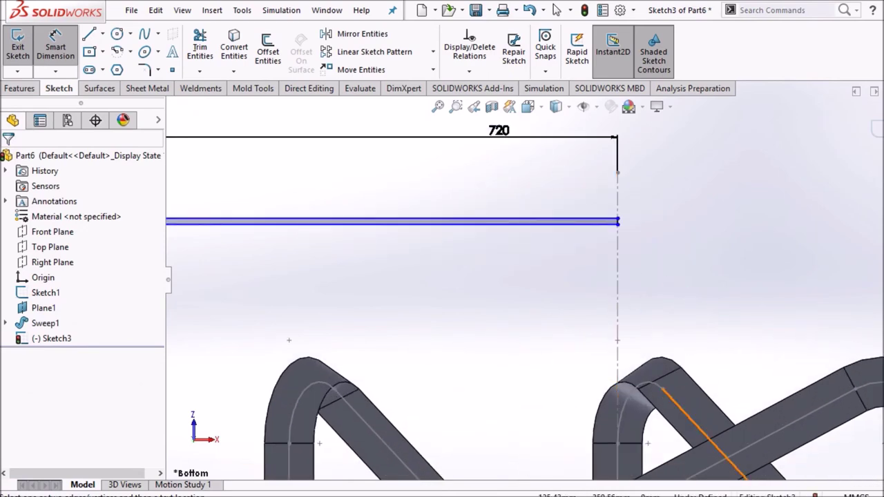
scroll(599, 367, "up", 5)
scroll(544, 282, "down", 2)
left_click(560, 252)
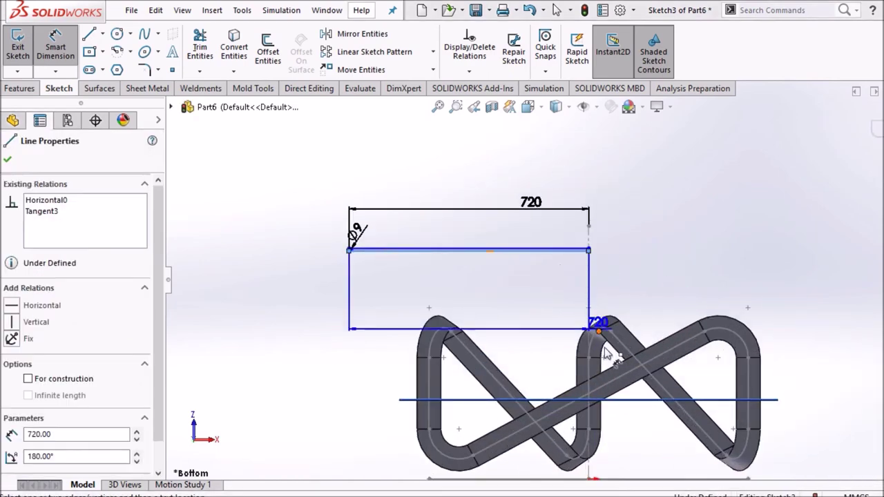
scroll(605, 352, "down", 4)
left_click(573, 395)
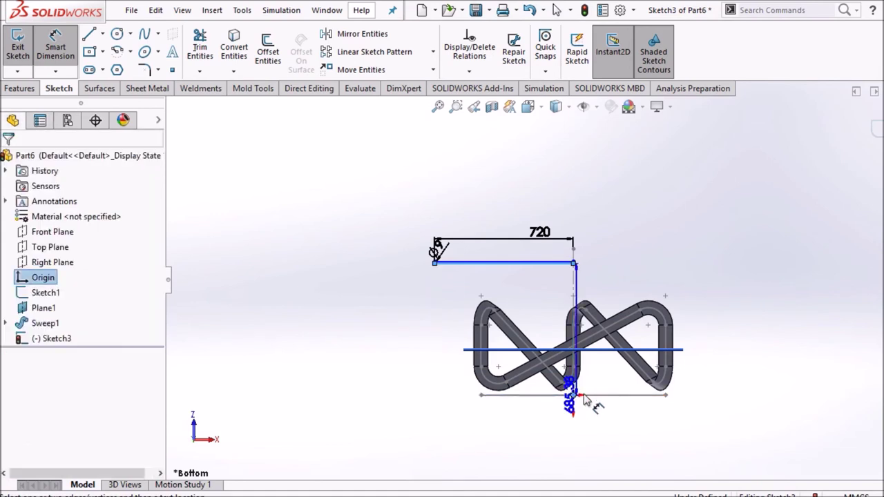
left_click(749, 368)
type("410")
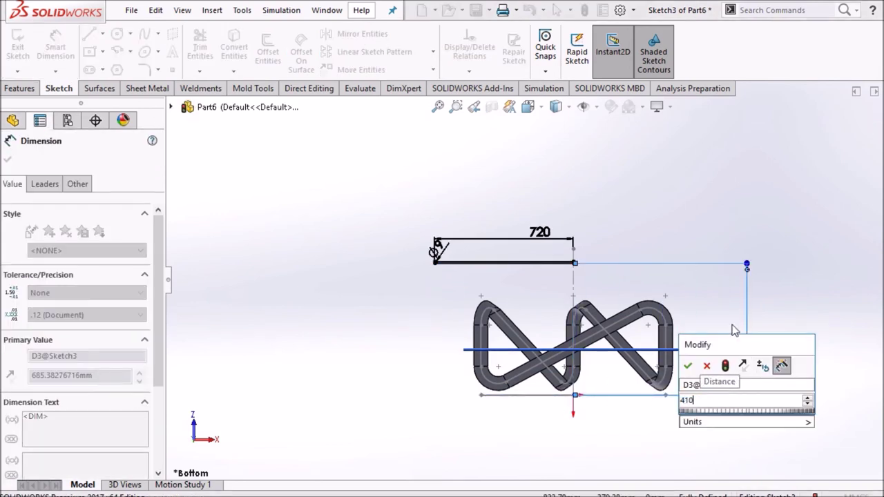
type("+82")
key("Return")
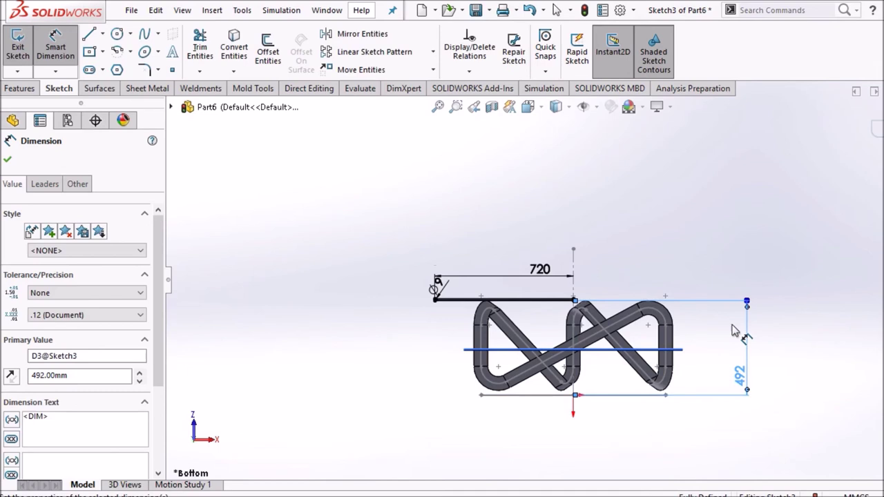
scroll(462, 309, "down", 5)
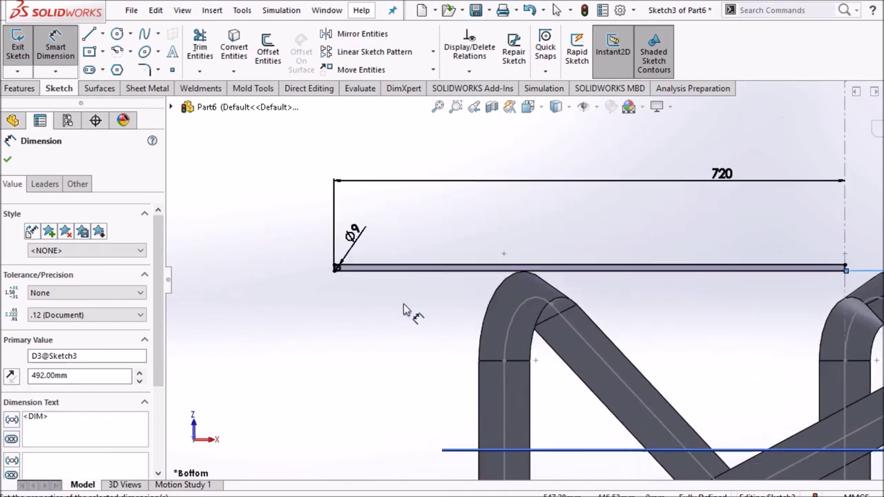
scroll(398, 307, "up", 5)
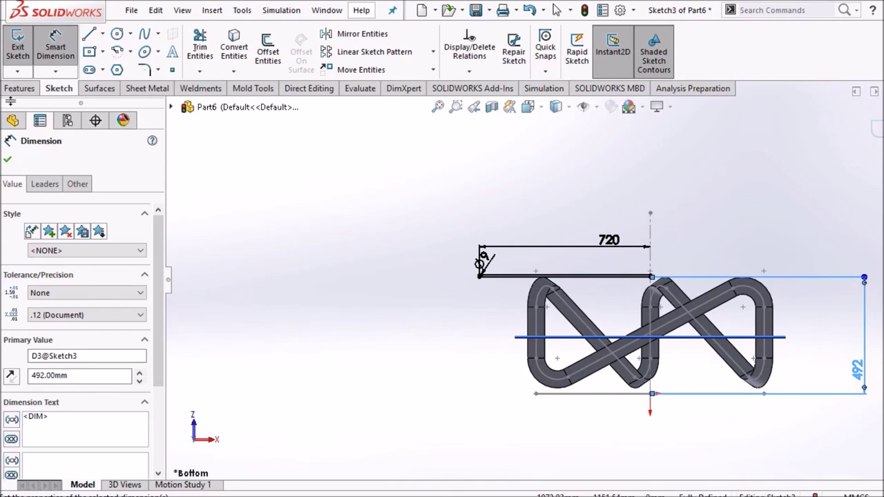
left_click(8, 160)
left_click(19, 88)
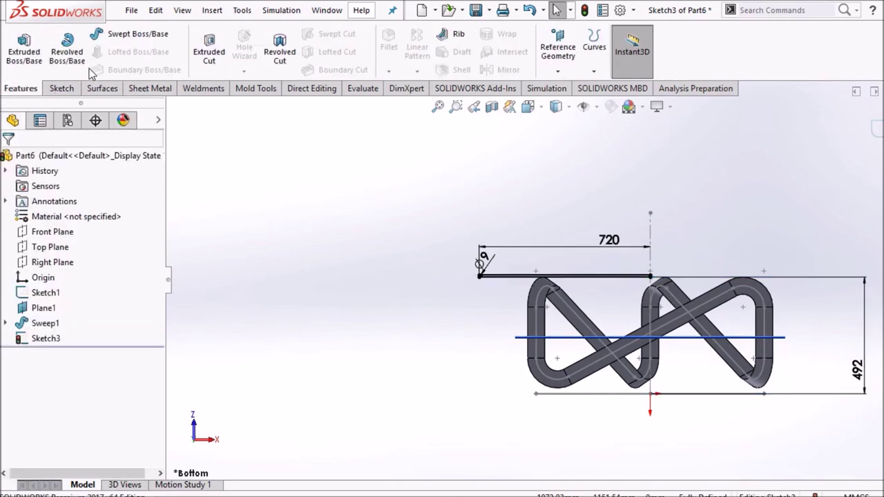
left_click(70, 56)
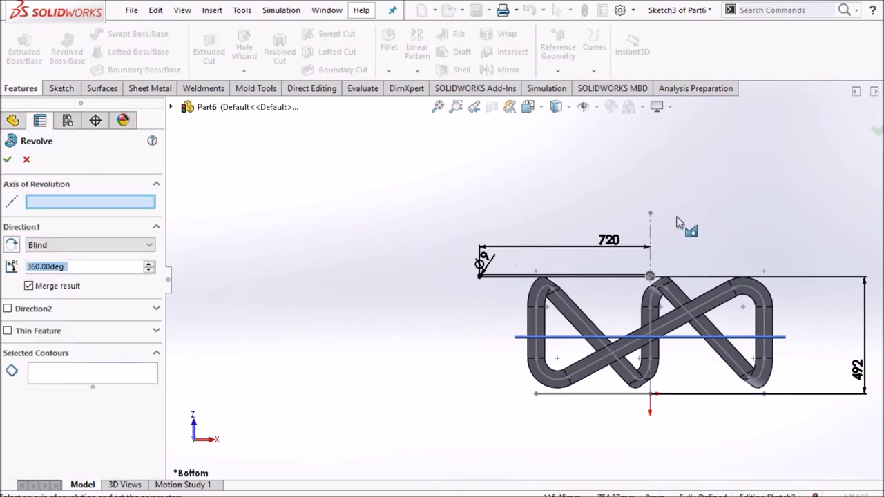
left_click(651, 228)
middle_click_drag(514, 201, 514, 204)
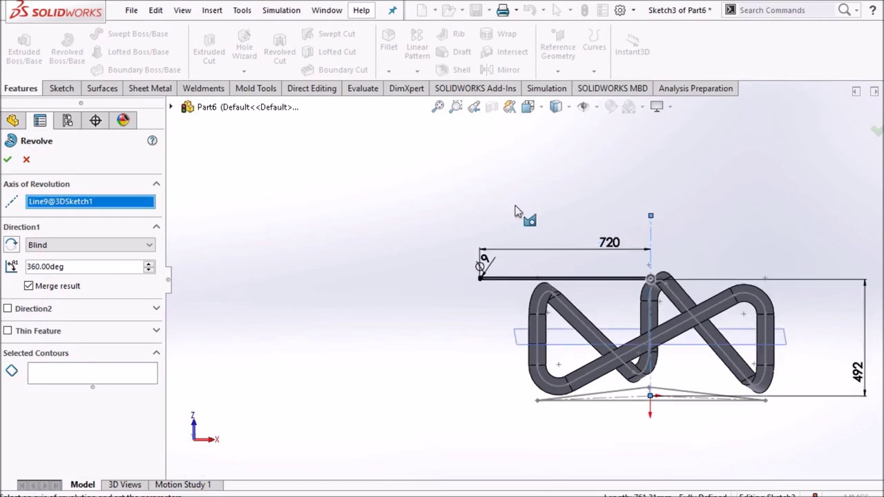
scroll(656, 278, "down", 7)
middle_click_drag(582, 271, 545, 269)
scroll(615, 289, "down", 8)
scroll(484, 276, "up", 7)
scroll(290, 287, "down", 4)
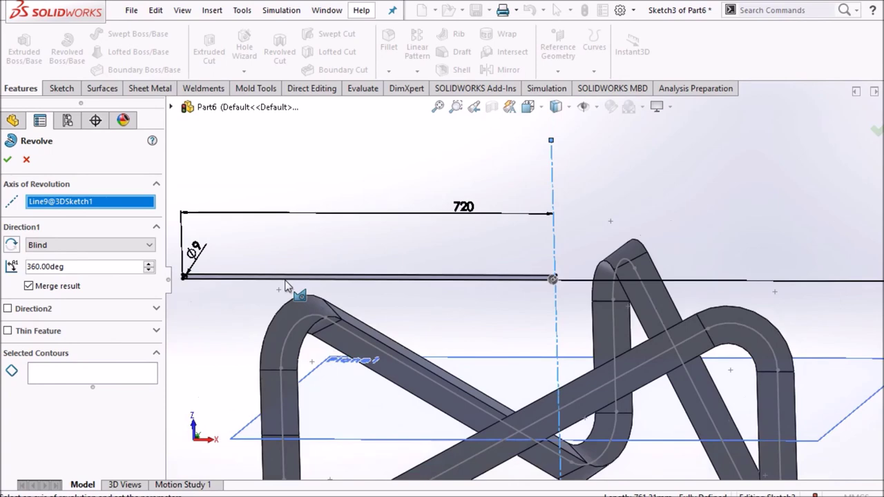
scroll(283, 283, "up", 3)
scroll(238, 254, "down", 4)
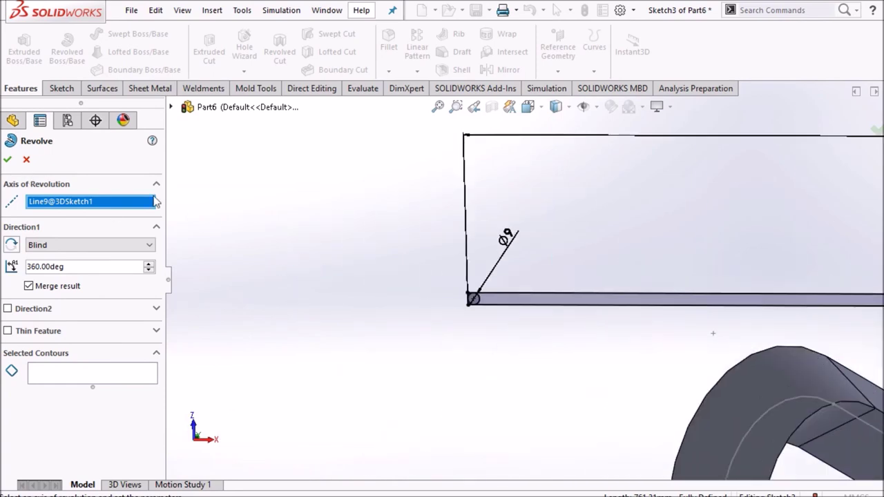
left_click(26, 160)
Power-trim the rectangle's two left corners and the circle's inner half to leave a rounded profile end.
left_click(60, 89)
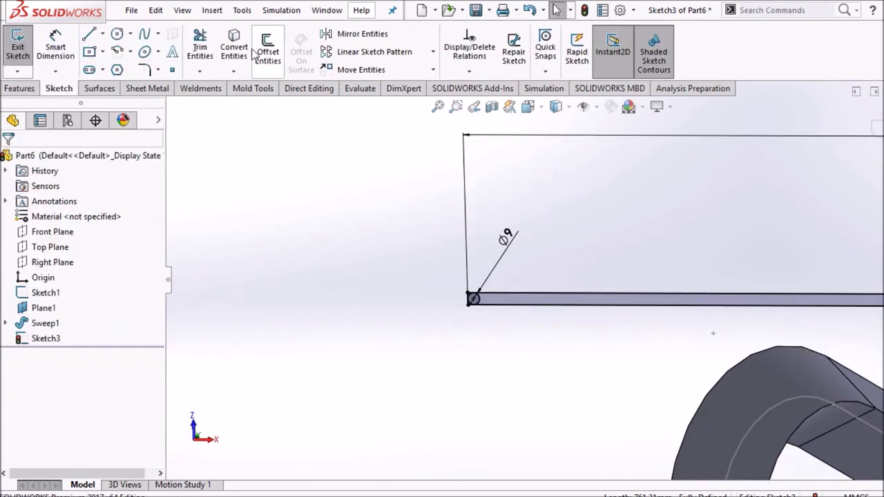
left_click(200, 51)
scroll(435, 266, "up", 5)
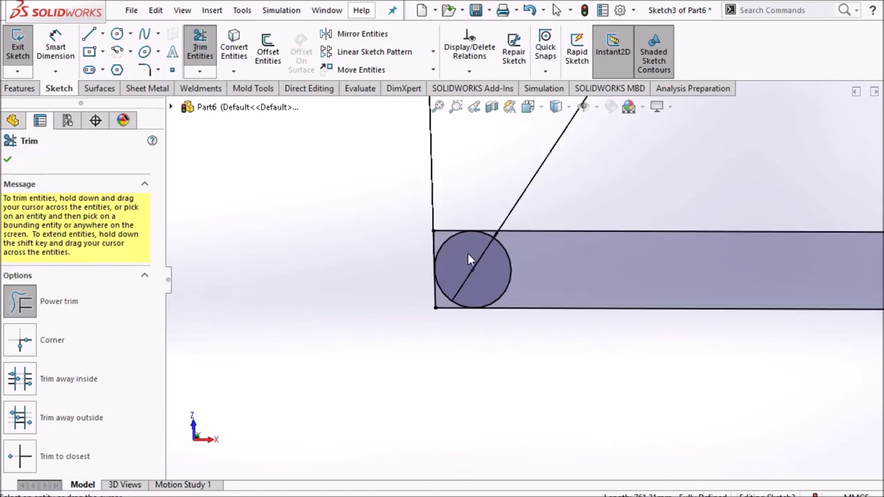
scroll(467, 254, "up", 2)
left_click_drag(452, 199, 425, 236)
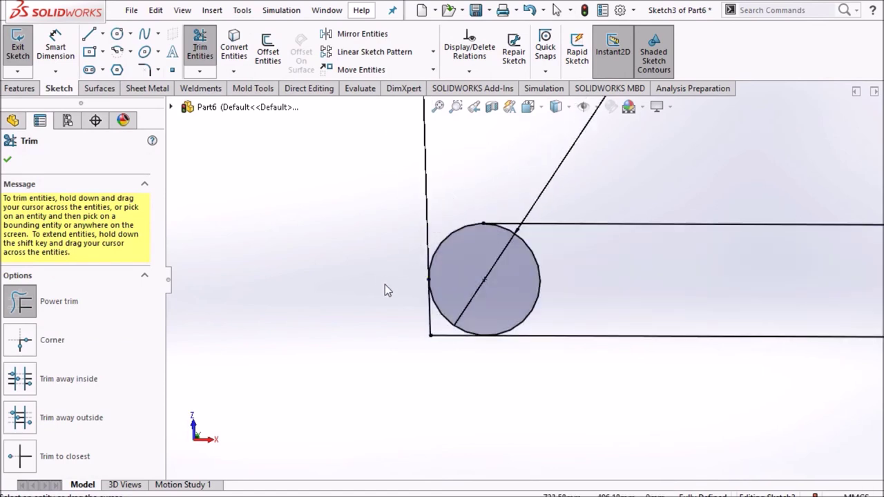
left_click_drag(434, 337, 497, 371)
left_click_drag(599, 274, 531, 288)
scroll(546, 283, "down", 5)
scroll(677, 295, "down", 6)
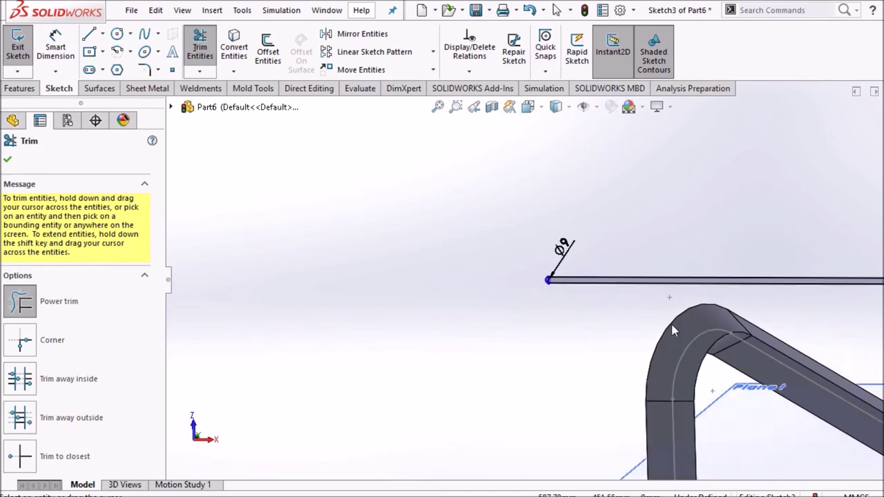
left_click(7, 159)
Dimension the end arc's center 720 mm from the vertical centerline and exit the sketch.
left_click(55, 49)
scroll(672, 326, "up", 4)
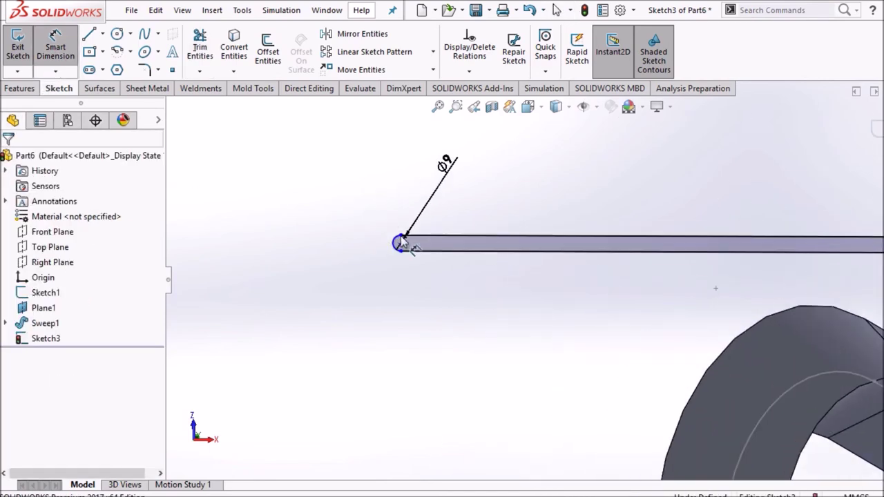
left_click(400, 243)
scroll(722, 276, "down", 5)
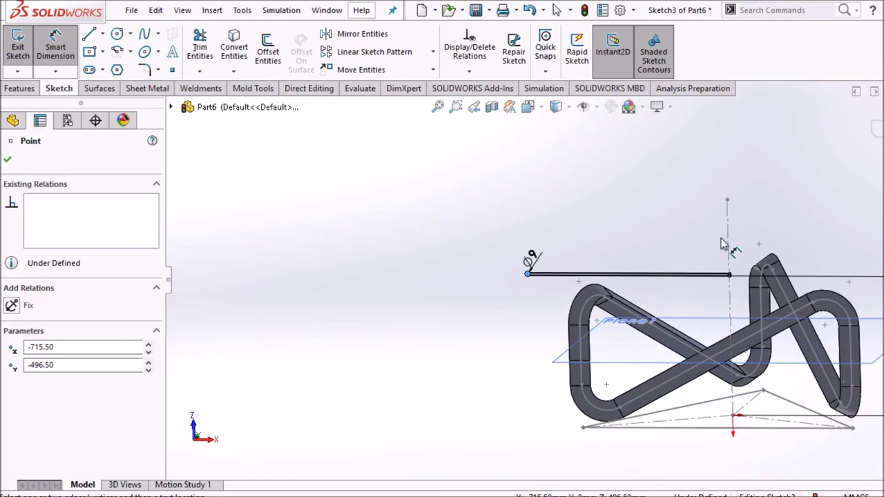
left_click(727, 245)
left_click(681, 227)
type("720")
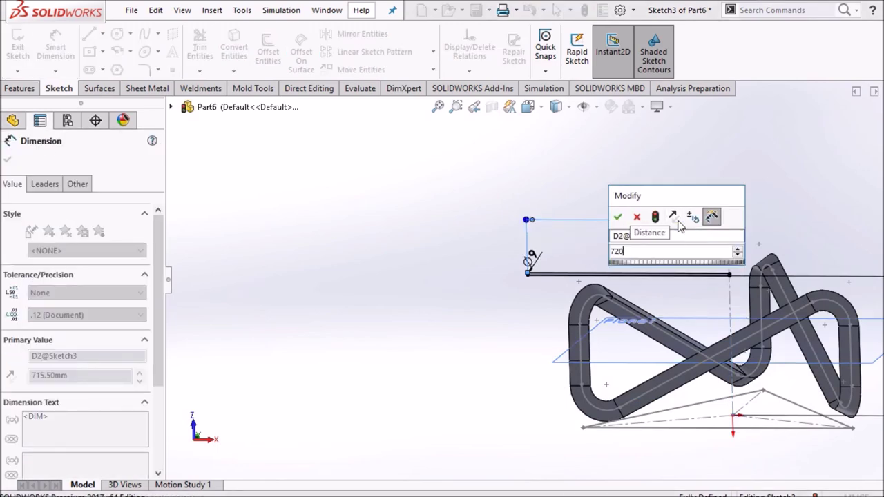
key("Return")
key("Escape")
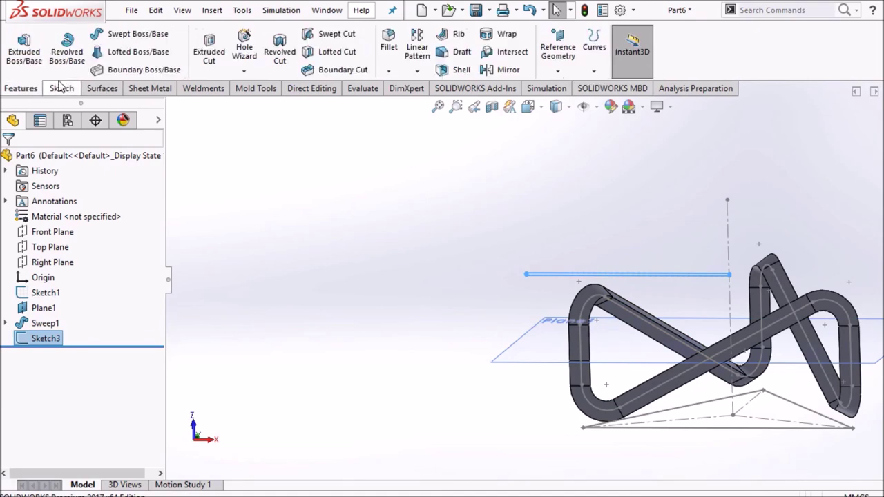
Revolve the tabletop profile 360 degrees around the vertical centerline Line9 of 3DSketch1, with Merge result enabled.
left_click(67, 50)
scroll(598, 273, "down", 3)
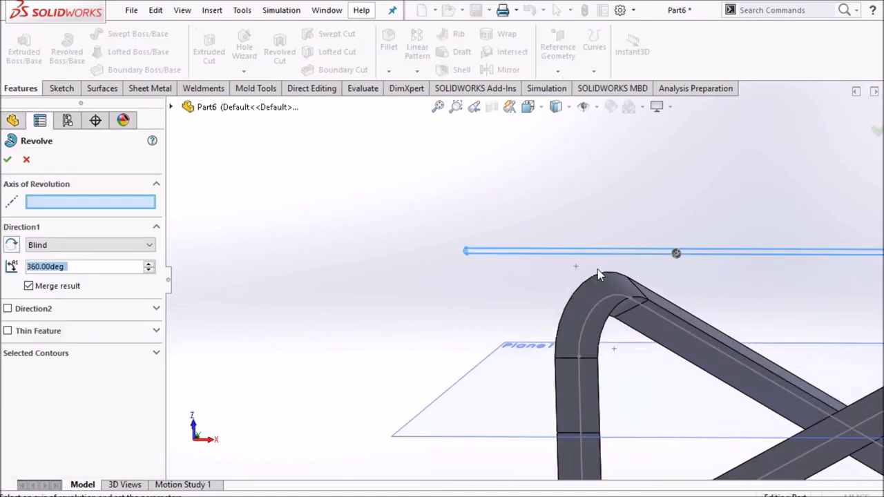
scroll(560, 276, "up", 2)
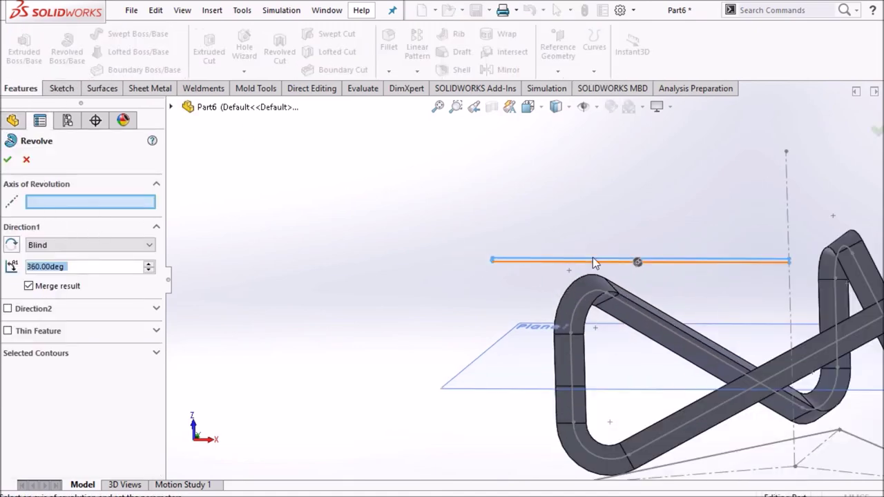
left_click(790, 206)
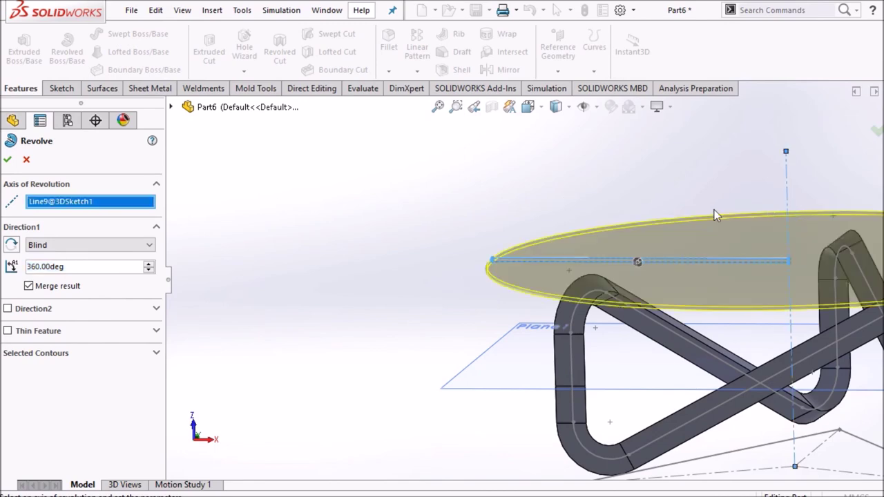
left_click(7, 159)
scroll(283, 355, "up", 3)
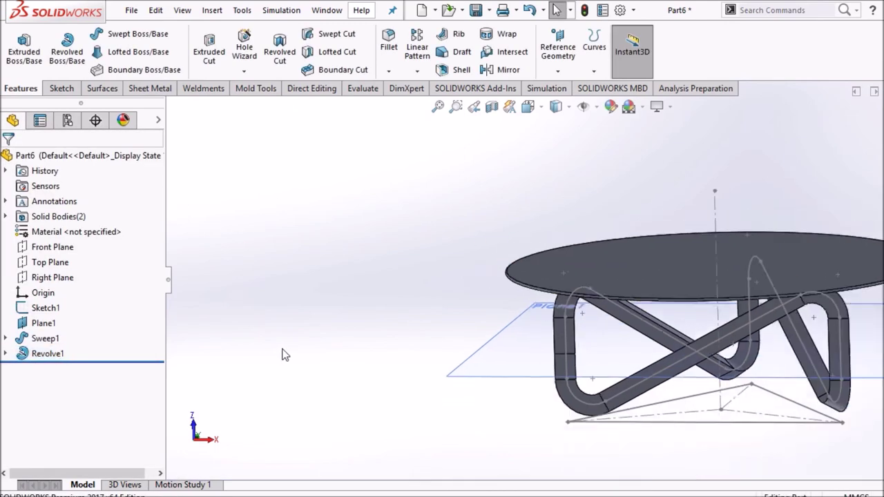
Hide the reference plane Plane1 and the triangular base sketch Sketch1.
right_click(503, 353)
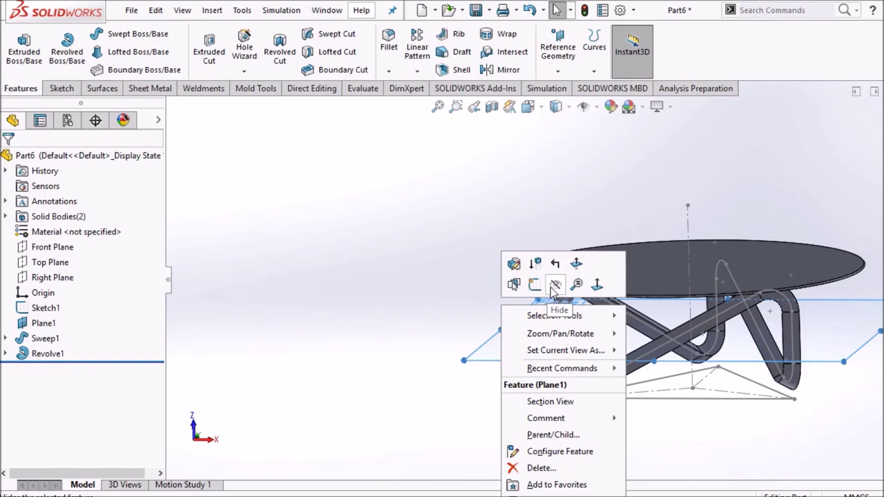
left_click(554, 293)
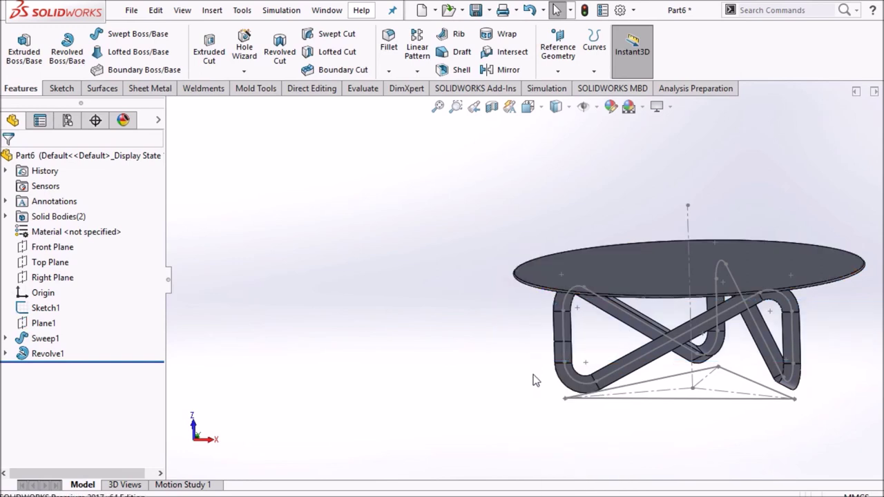
right_click(654, 399)
left_click(686, 267)
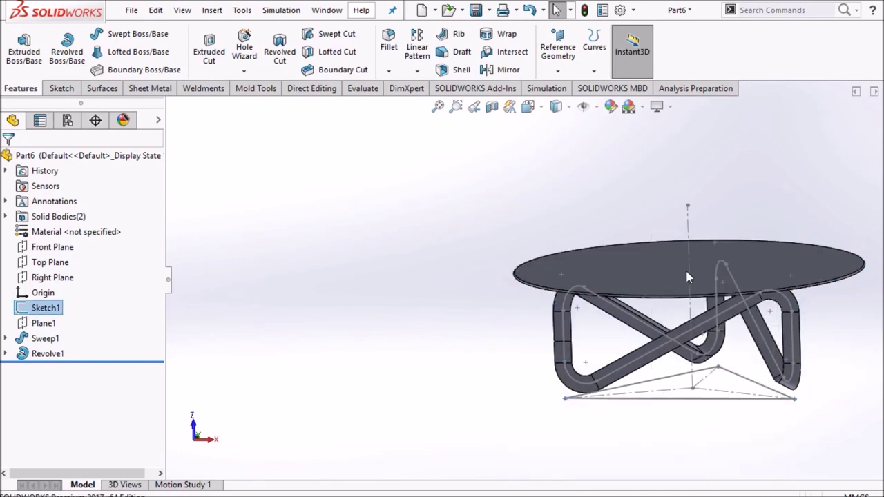
Hide the sweep path 3DSketch1 belonging to the Sweep1 feature.
right_click(694, 315)
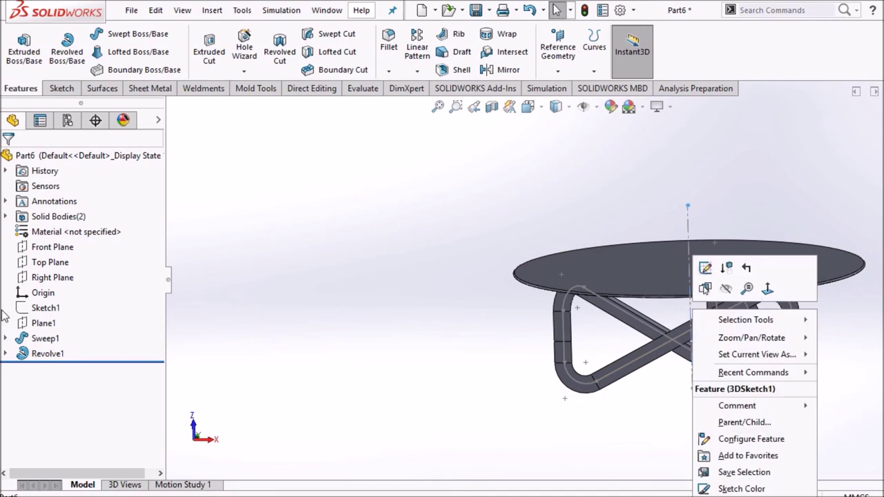
right_click(43, 313)
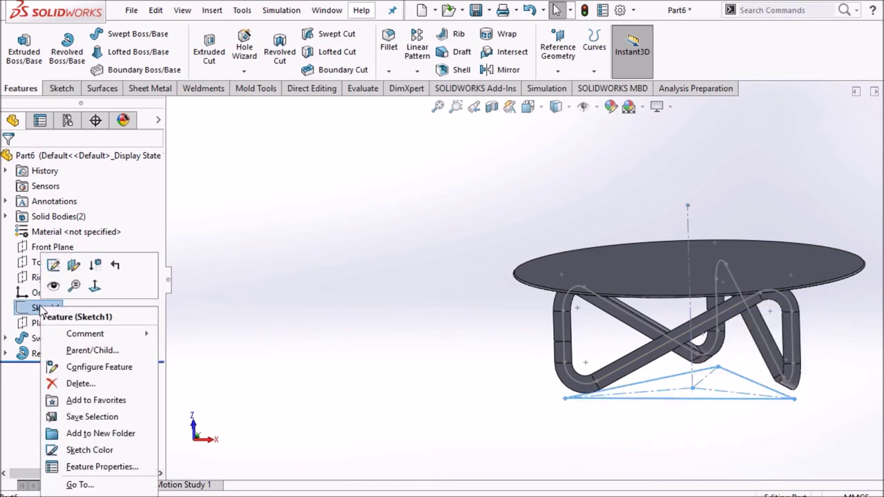
left_click(7, 338)
right_click(67, 369)
left_click(78, 301)
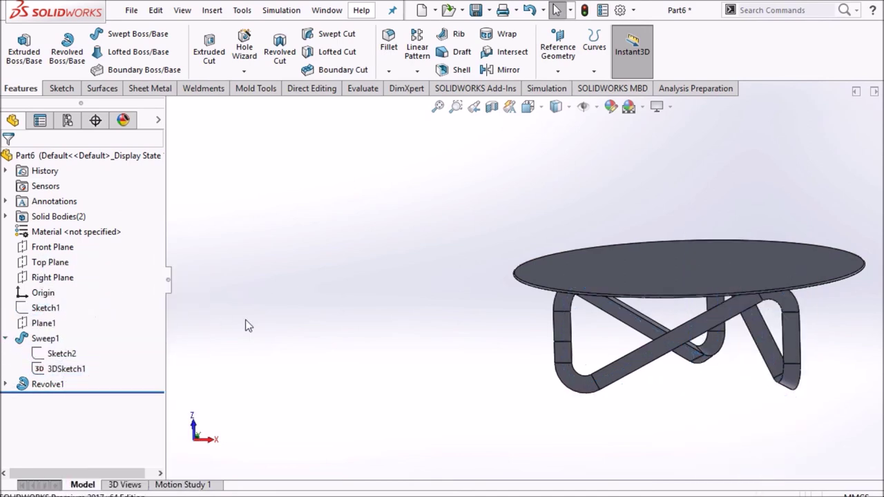
left_click(5, 339)
middle_click_drag(302, 336, 312, 310)
mouse_move(591, 389)
middle_mouse_down()
mouse_move(610, 389)
mouse_move(584, 394)
middle_mouse_up()
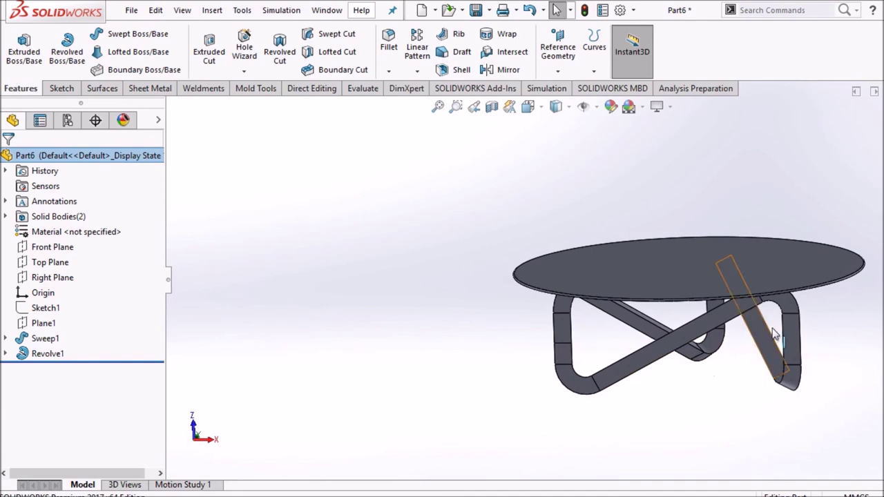
scroll(802, 350, "up", 2)
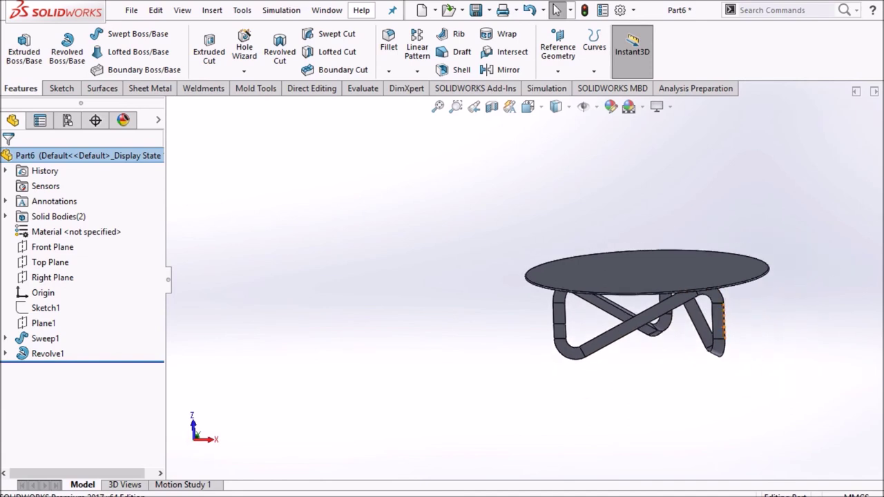
left_click(649, 271)
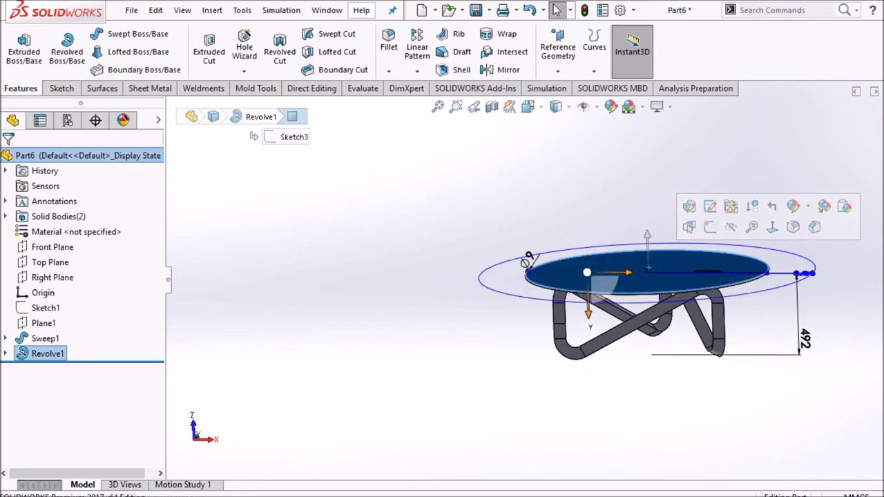
key("Escape")
Apply the clear glass appearance from the Glass category to the table model.
left_click(876, 191)
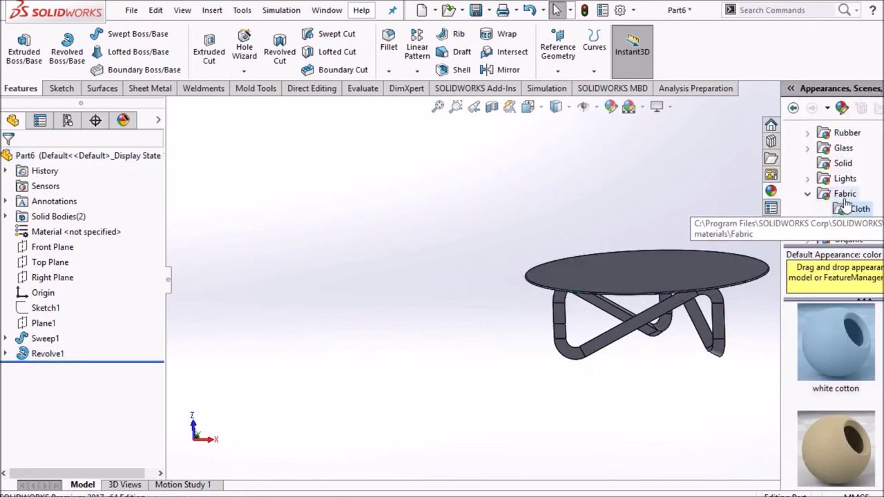
left_click(810, 196)
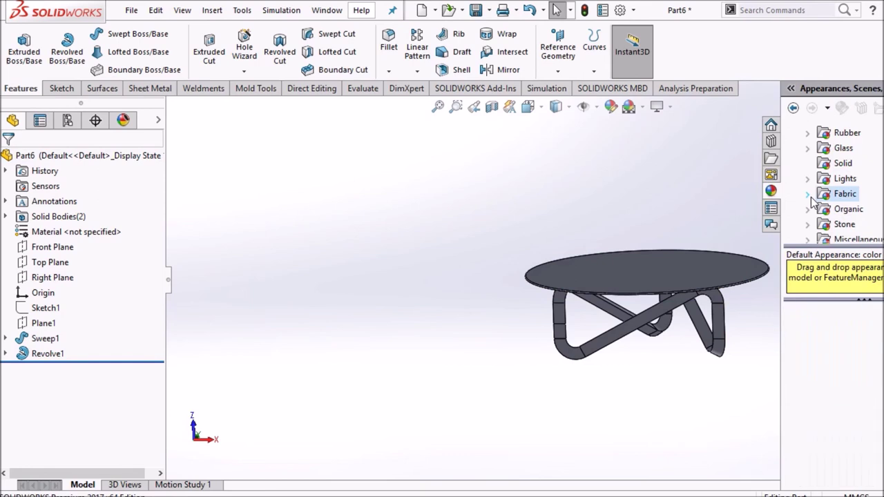
left_click(844, 148)
left_click_drag(801, 324, 738, 280)
left_click(817, 338)
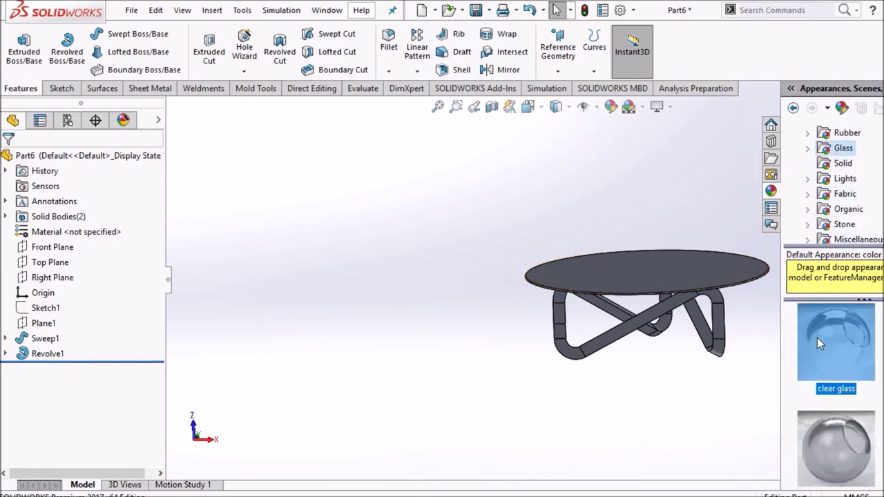
left_click(739, 275)
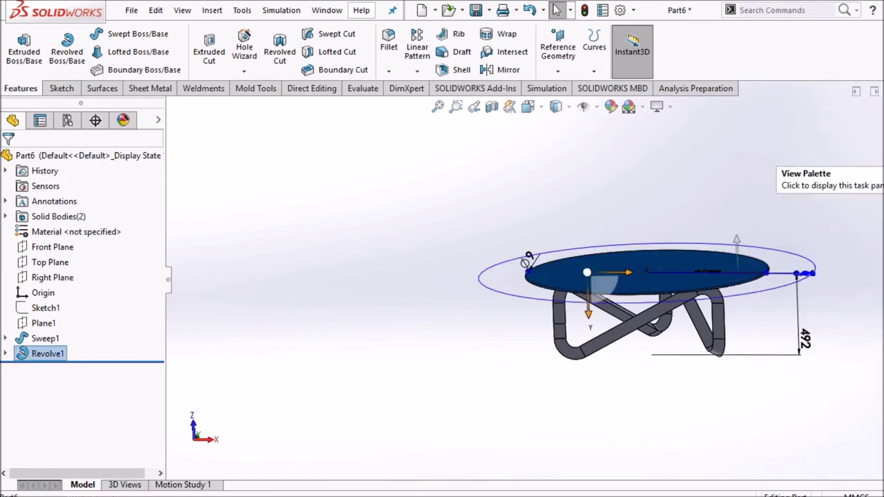
left_click(880, 191)
double_click(835, 361)
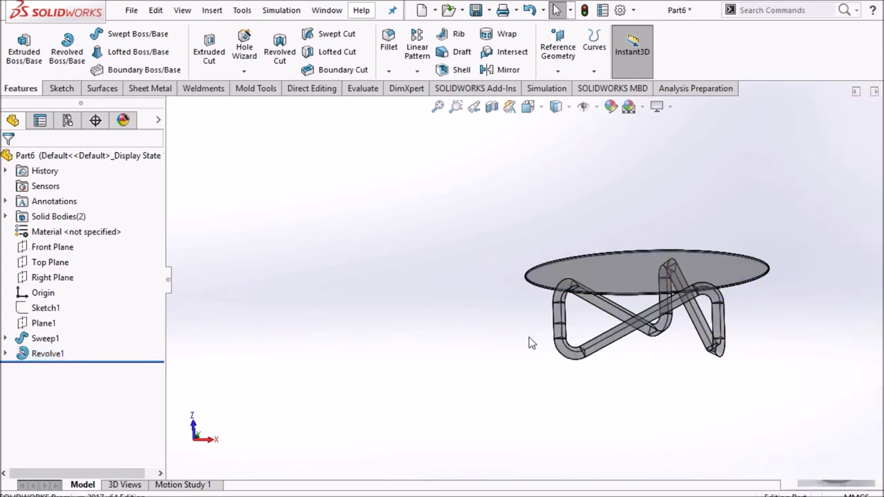
left_click(61, 354)
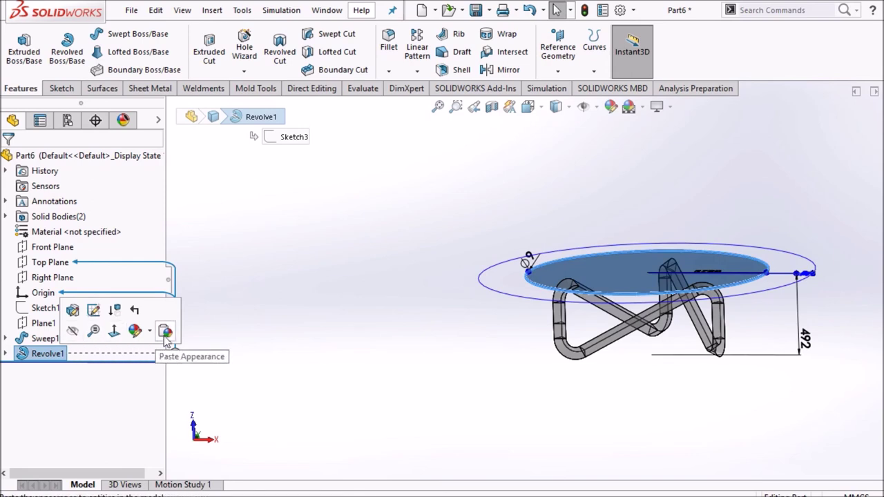
left_click(151, 332)
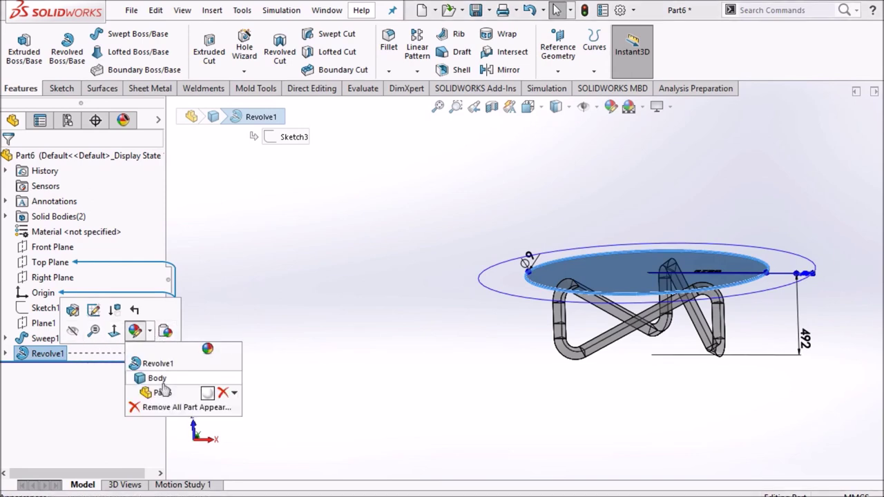
left_click(160, 364)
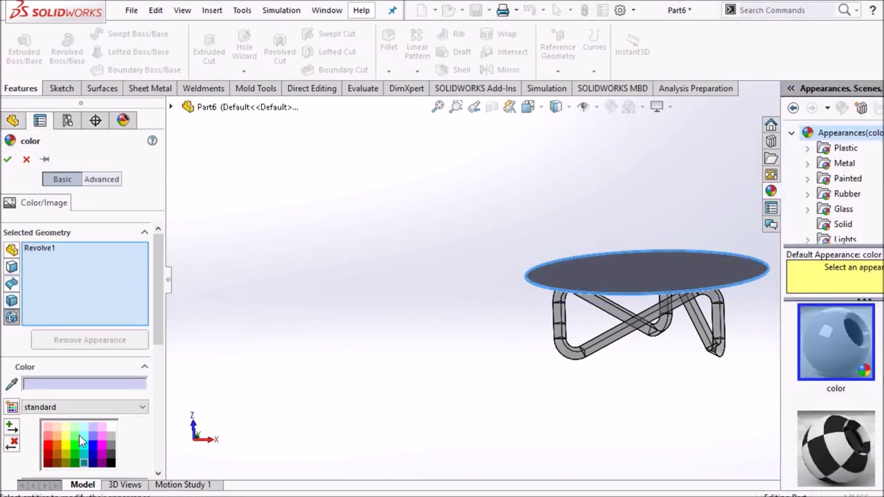
left_click(83, 457)
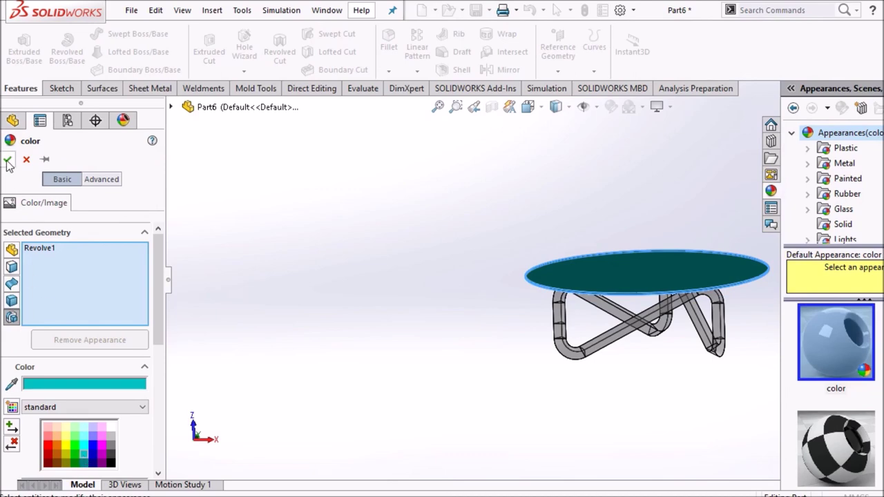
left_click(26, 161)
right_click(39, 355)
left_click(129, 337)
Give the body of the Sweep1 frame a teal color from the standard swatches.
right_click(47, 339)
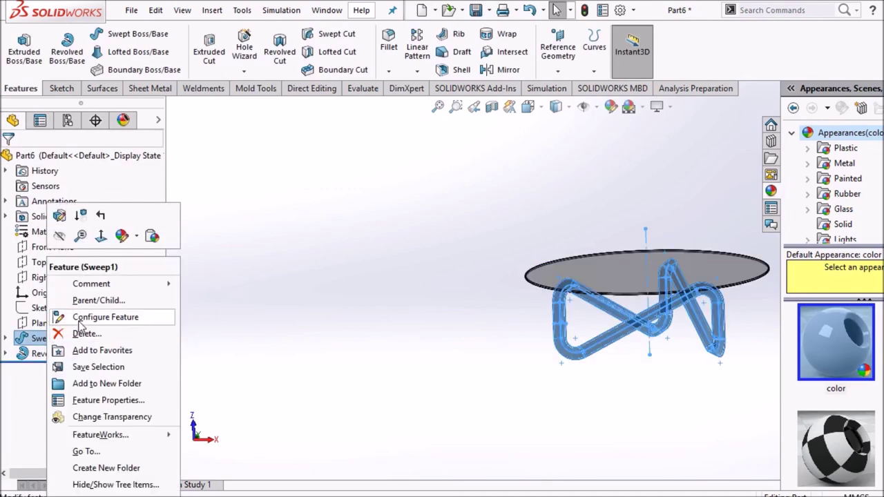
left_click(136, 237)
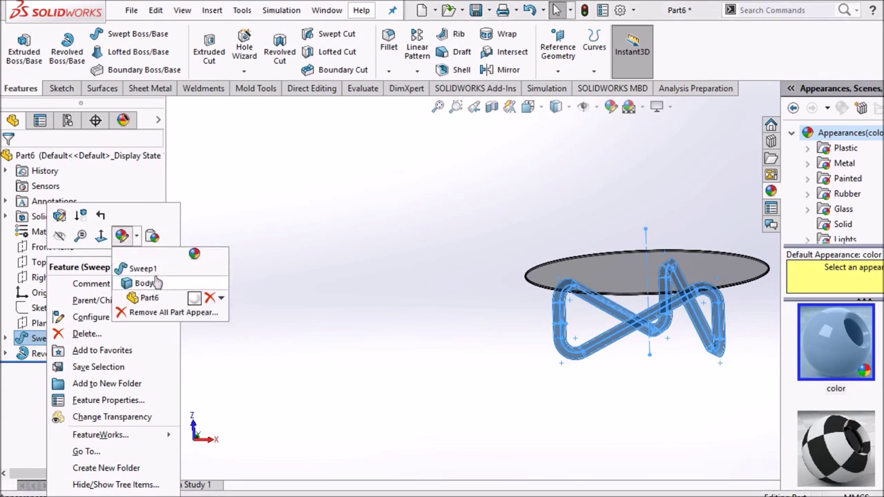
left_click(145, 284)
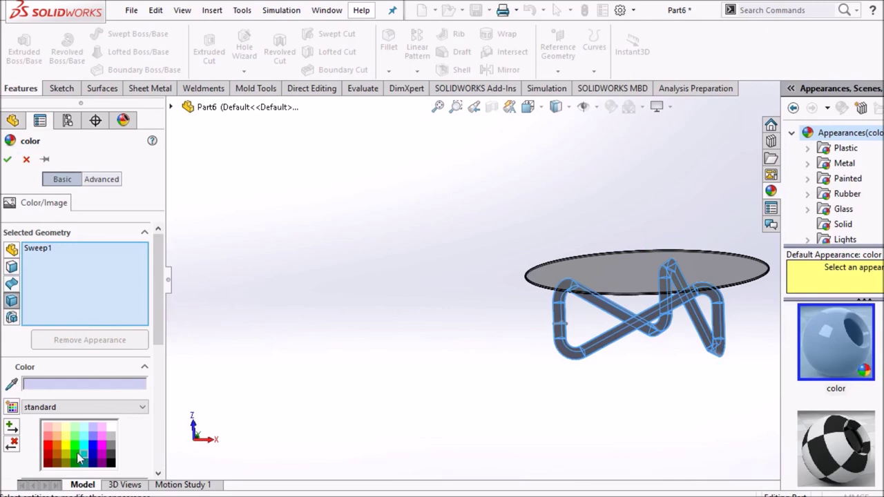
left_click(75, 452)
left_click(86, 456)
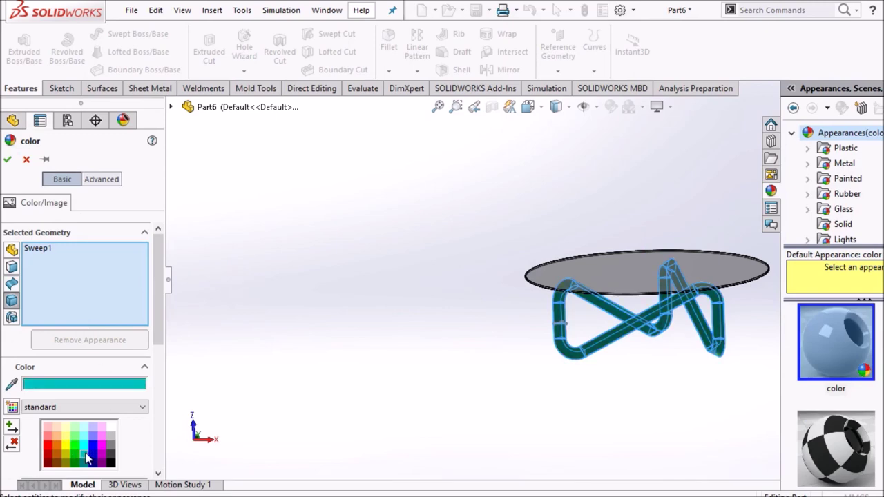